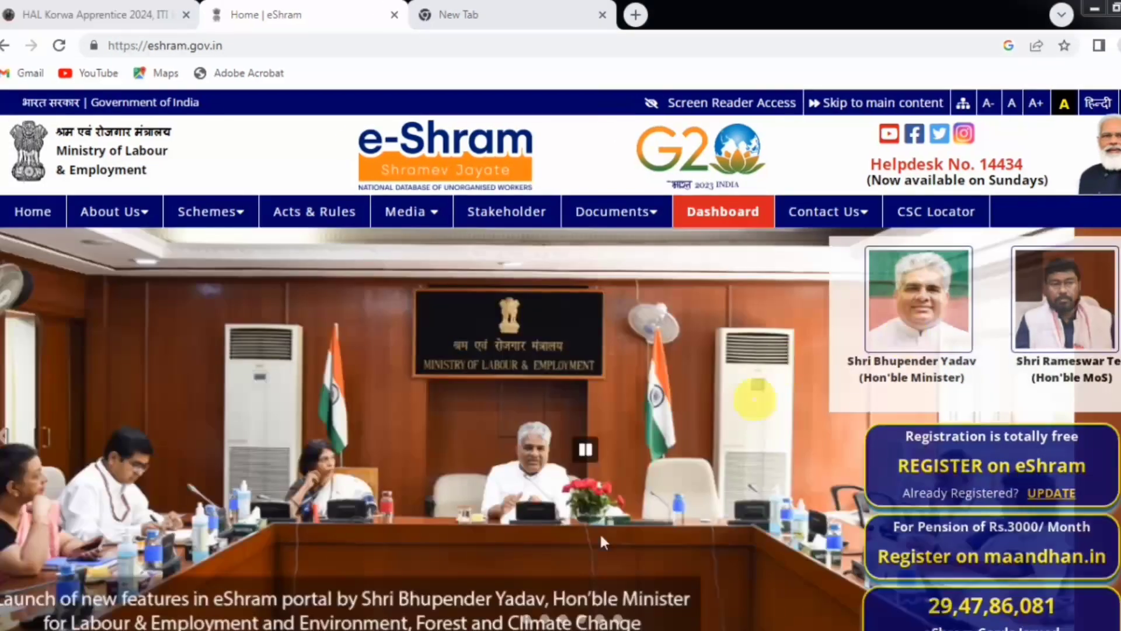
Step: Open the eShram self-registration page from the portal home page
scroll(443, 421, down, 1)
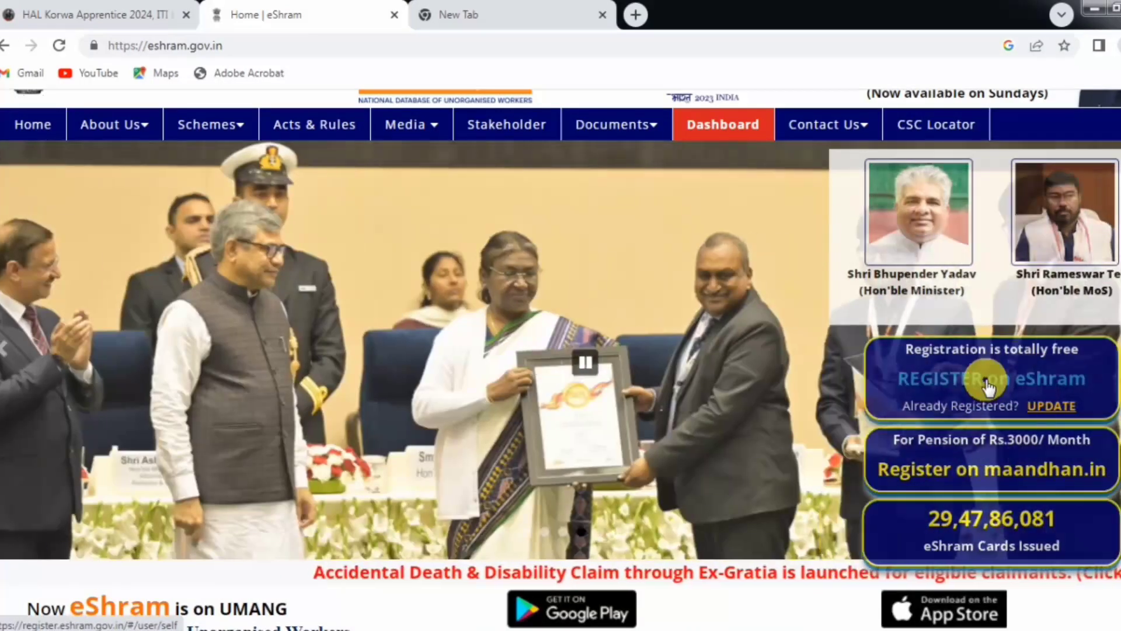
click(987, 385)
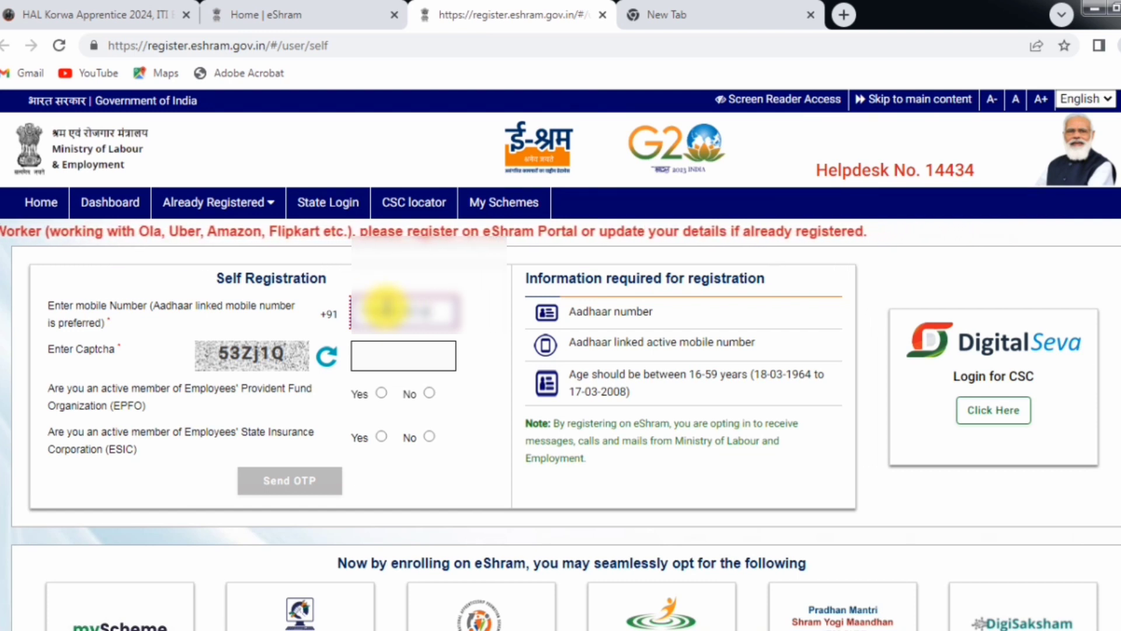
Step: Enter the mobile number and captcha 53Zj1Q, answer No for EPFO and ESIC membership, and request the OTP
click(372, 355)
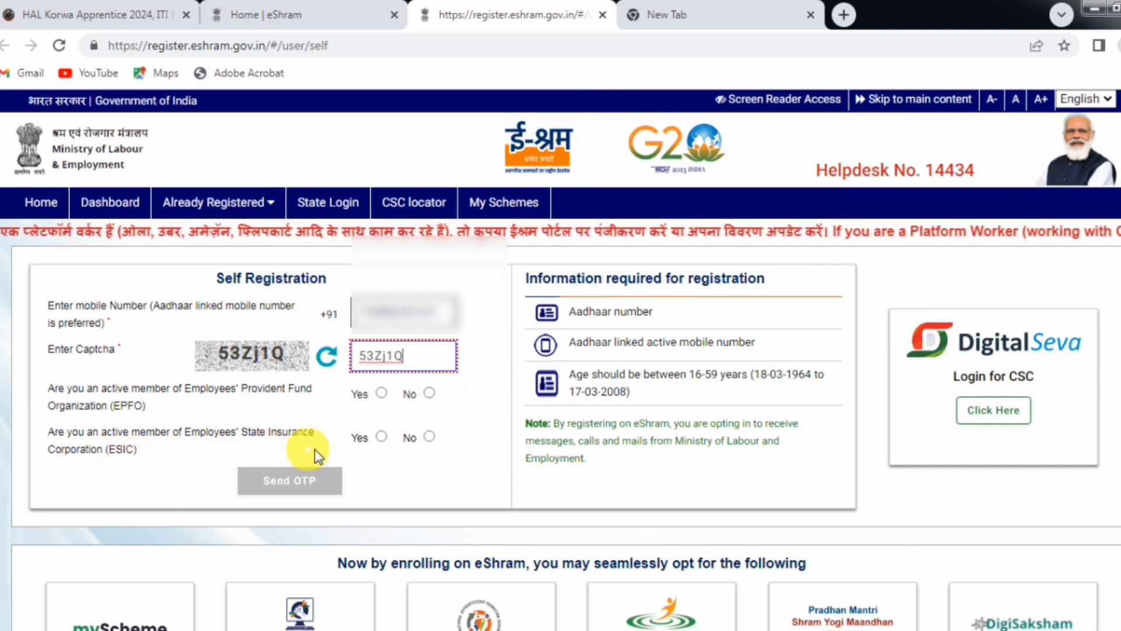
click(429, 394)
click(430, 438)
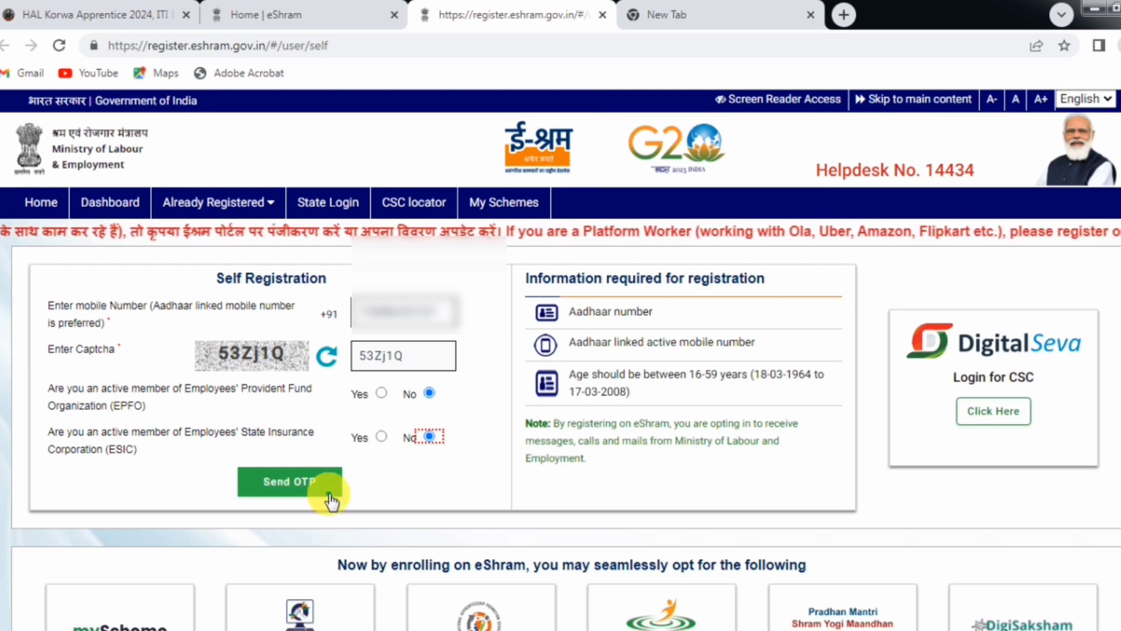
click(289, 489)
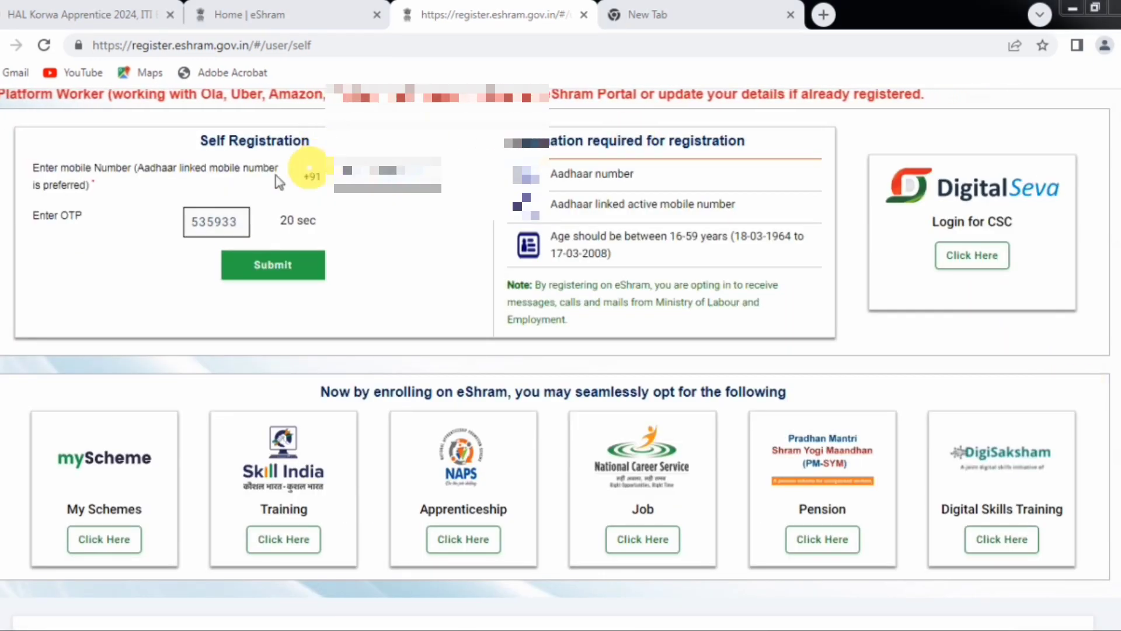
Step: Submit the mobile OTP, then enter the Aadhaar number and captcha, agree to the registration terms and submit
click(272, 268)
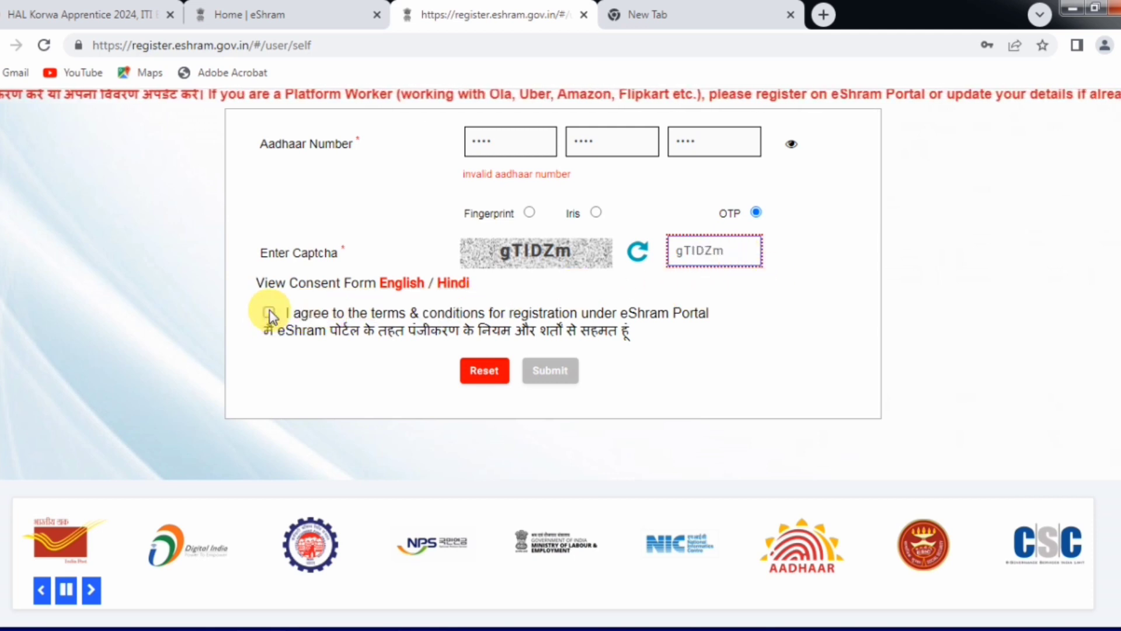
scroll(270, 316, up, 2)
click(269, 363)
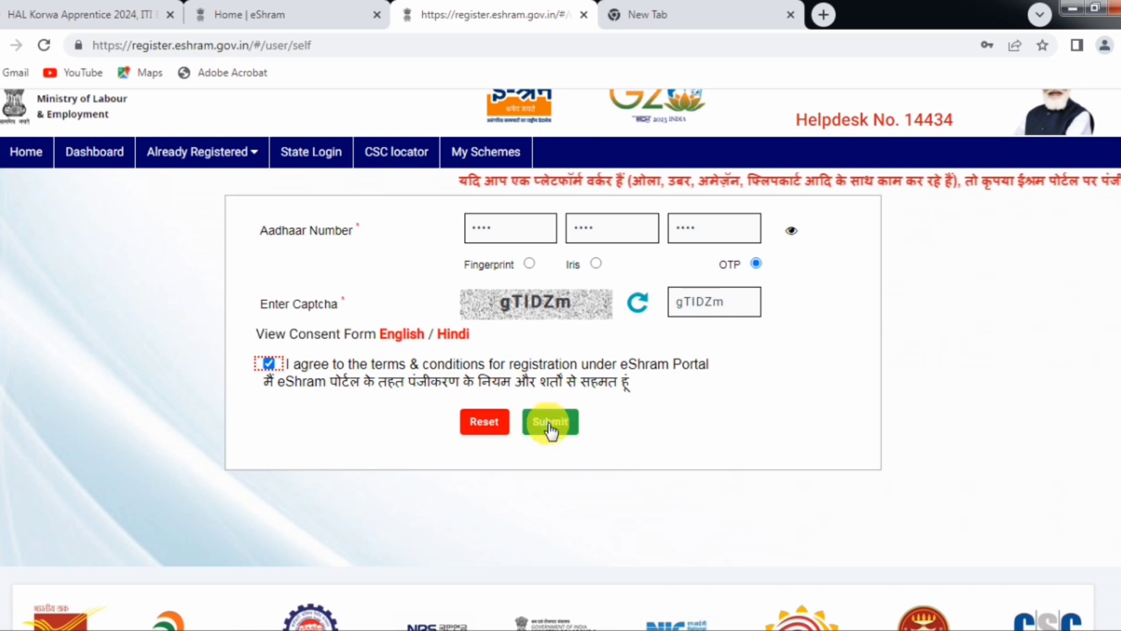
click(549, 426)
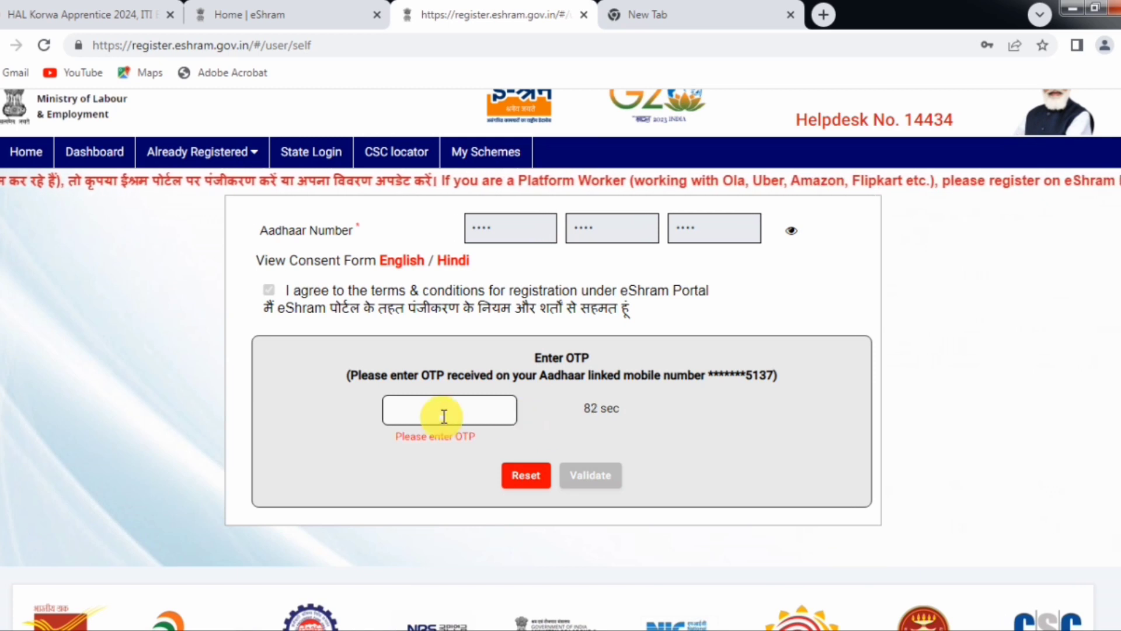
Step: Enter the Aadhaar-linked verification OTP and validate it
click(437, 408)
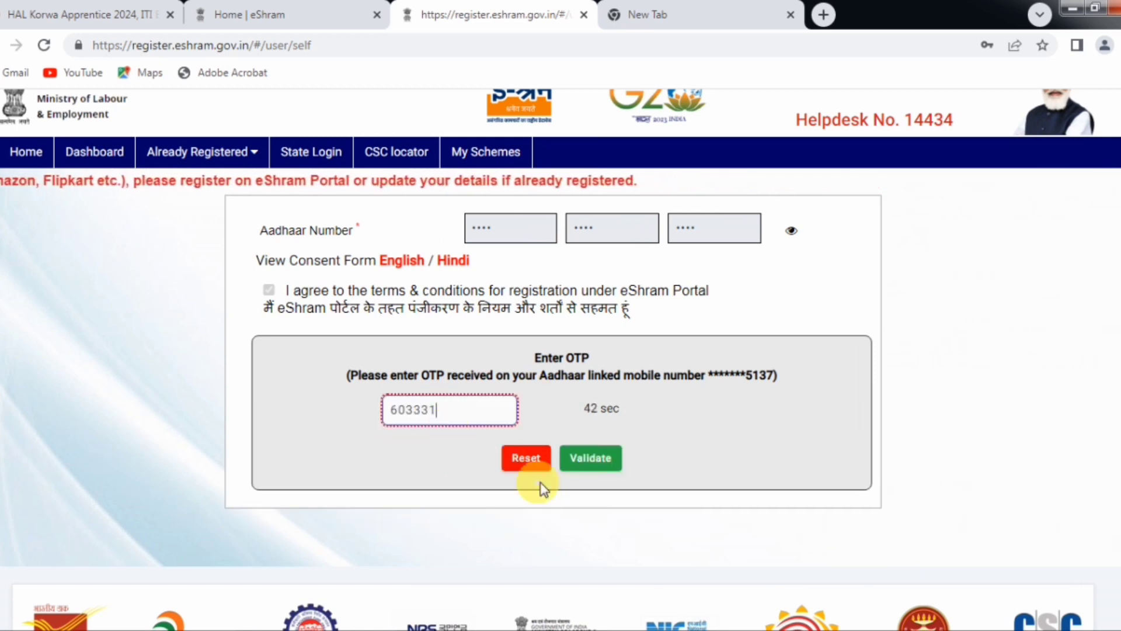
click(576, 471)
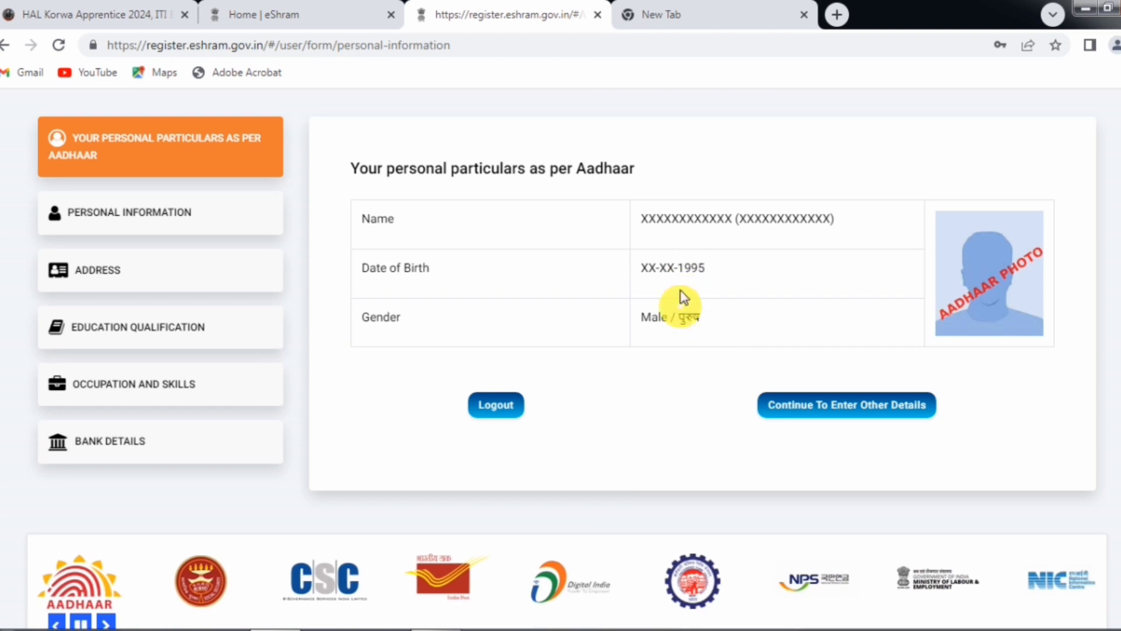
Step: Continue from the Aadhaar particulars to the personal information section of the registration form
click(845, 408)
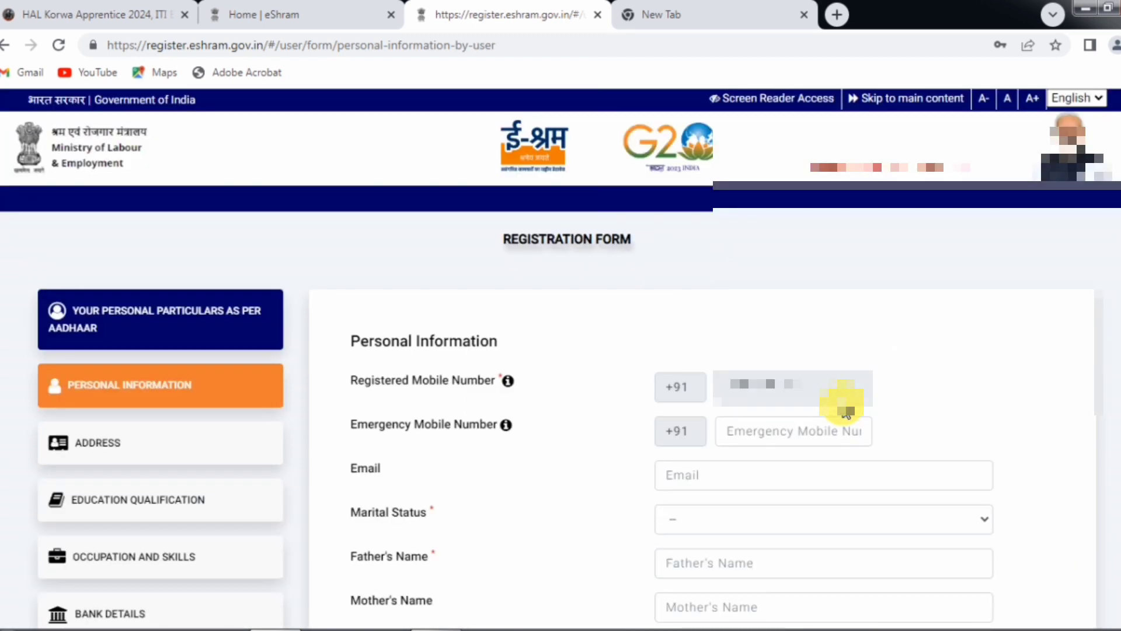
scroll(951, 358, down, 3)
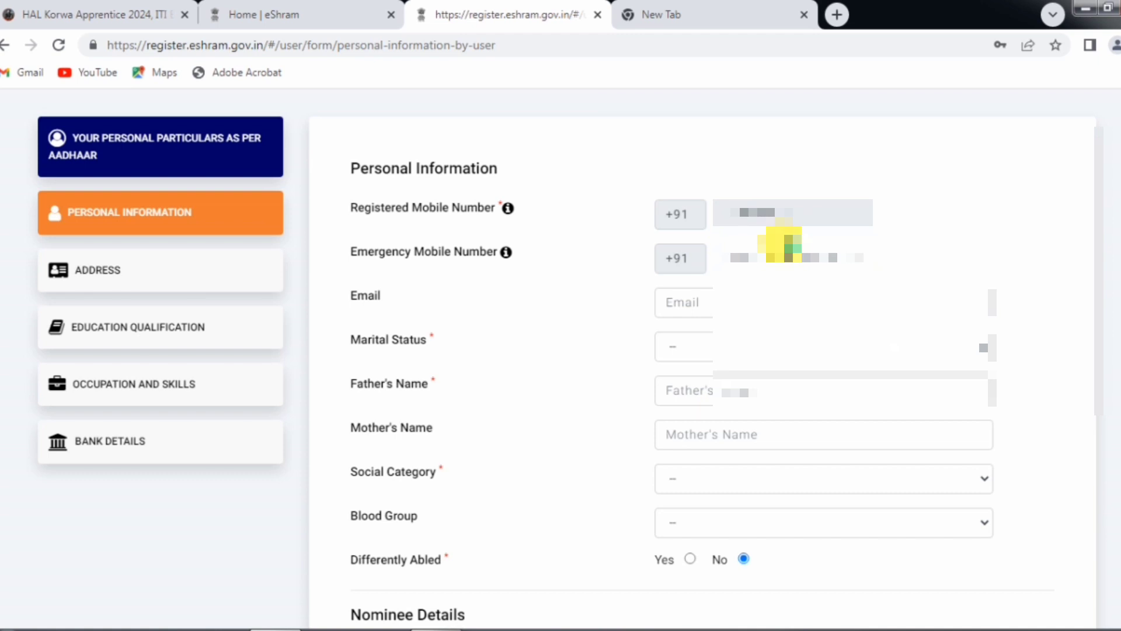
scroll(782, 248, down, 10)
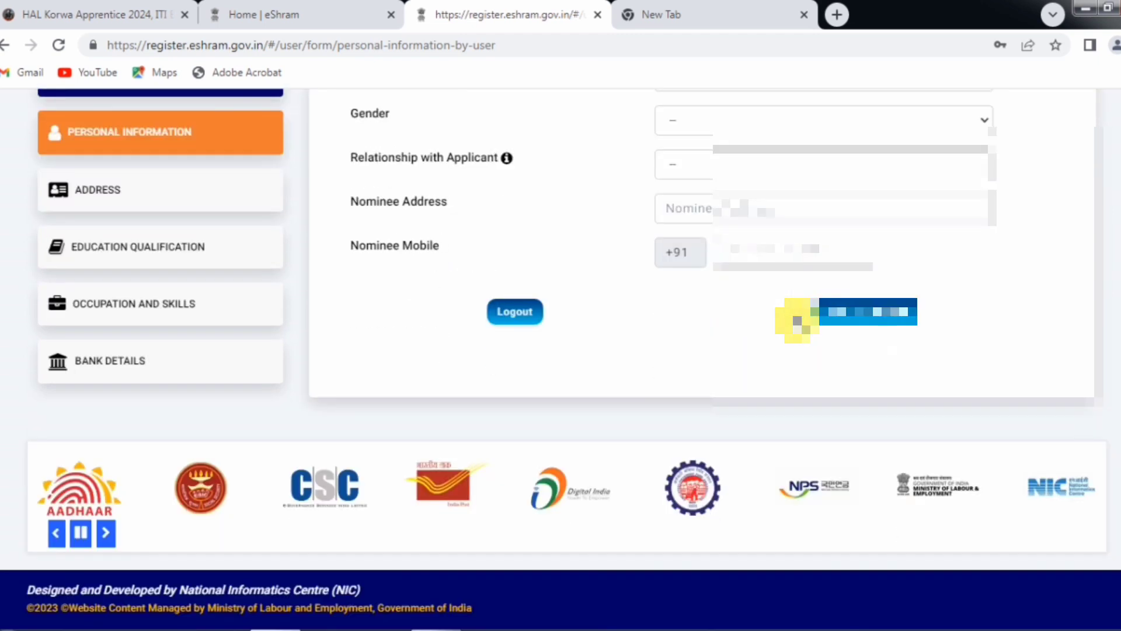
scroll(797, 320, up, 10)
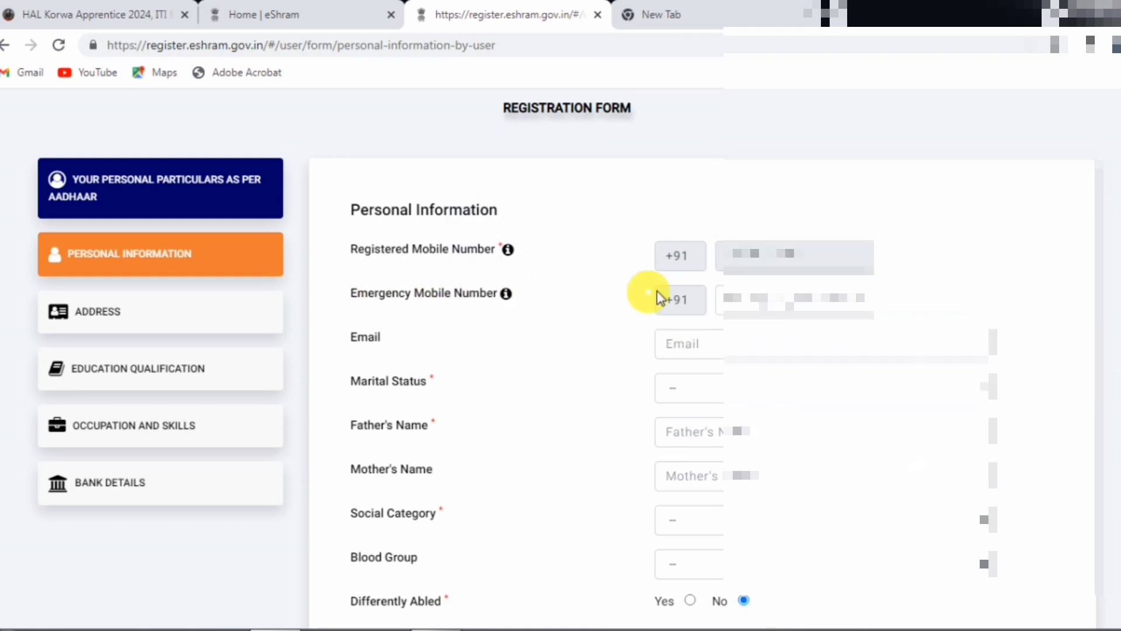
Step: Fill in the emergency mobile number and set marital status to Never married
click(742, 305)
scroll(740, 301, down, 1)
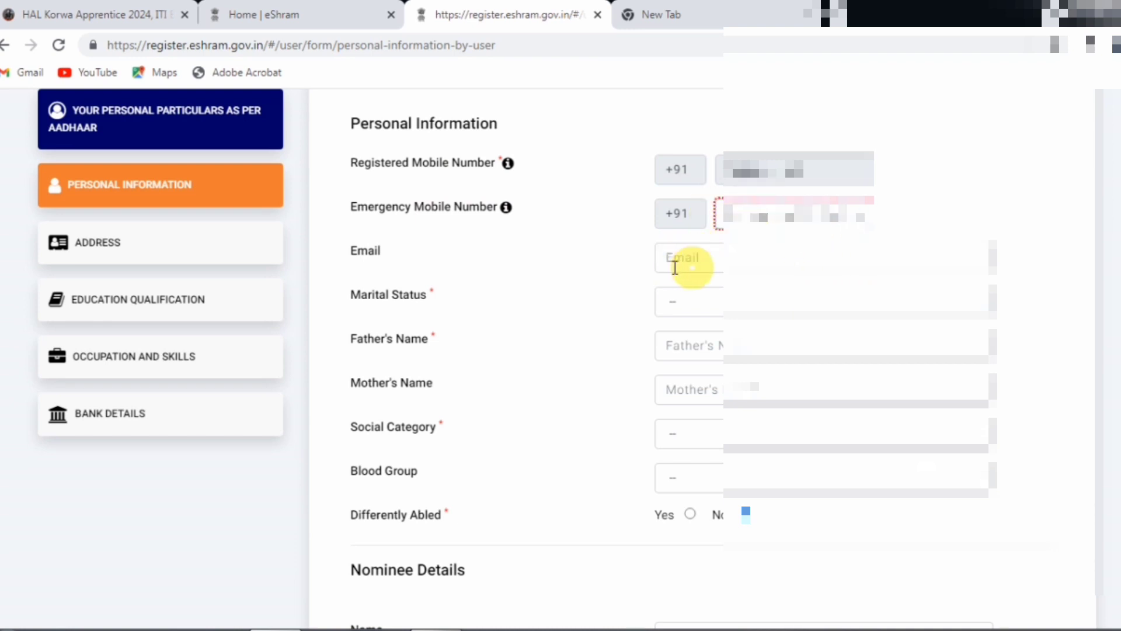
click(771, 302)
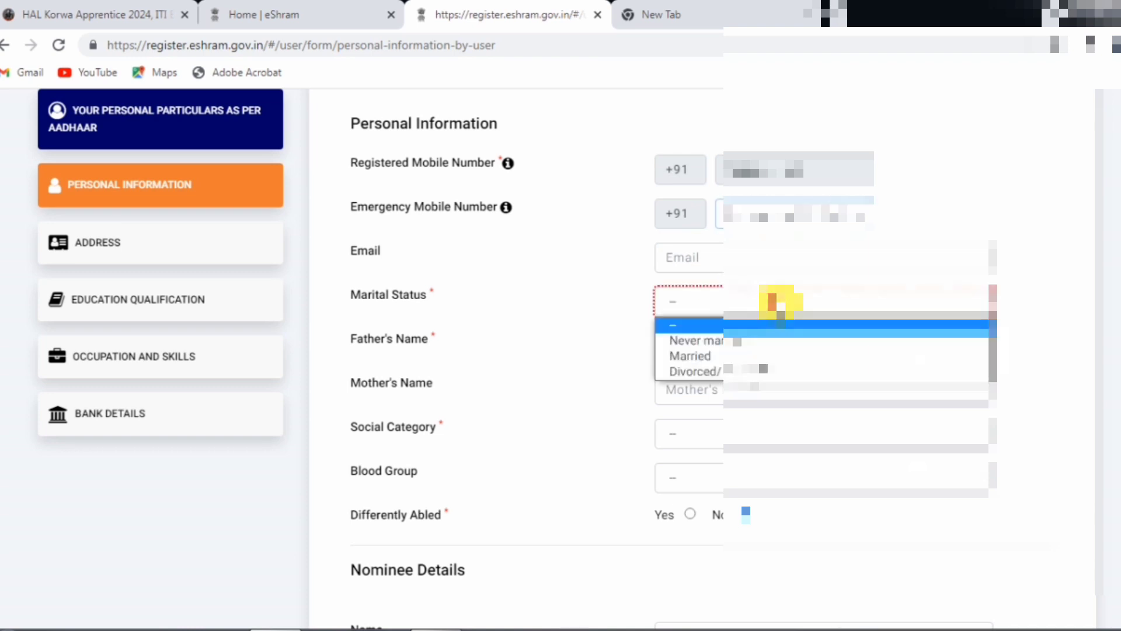
click(772, 342)
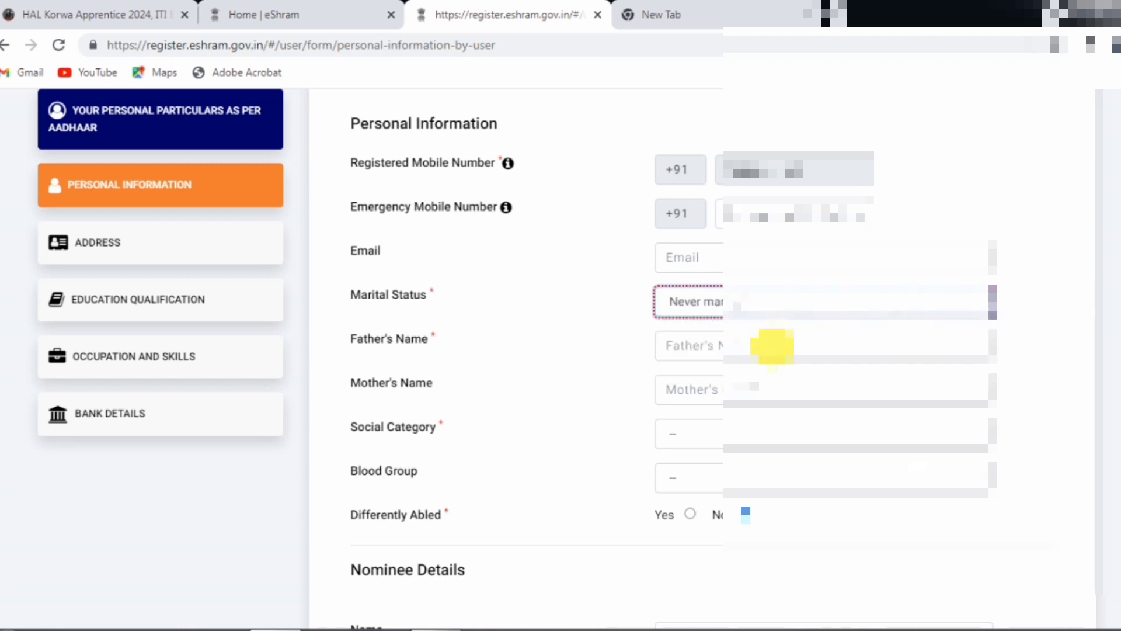
Step: Fill in the father's name and mother's name fields
click(720, 347)
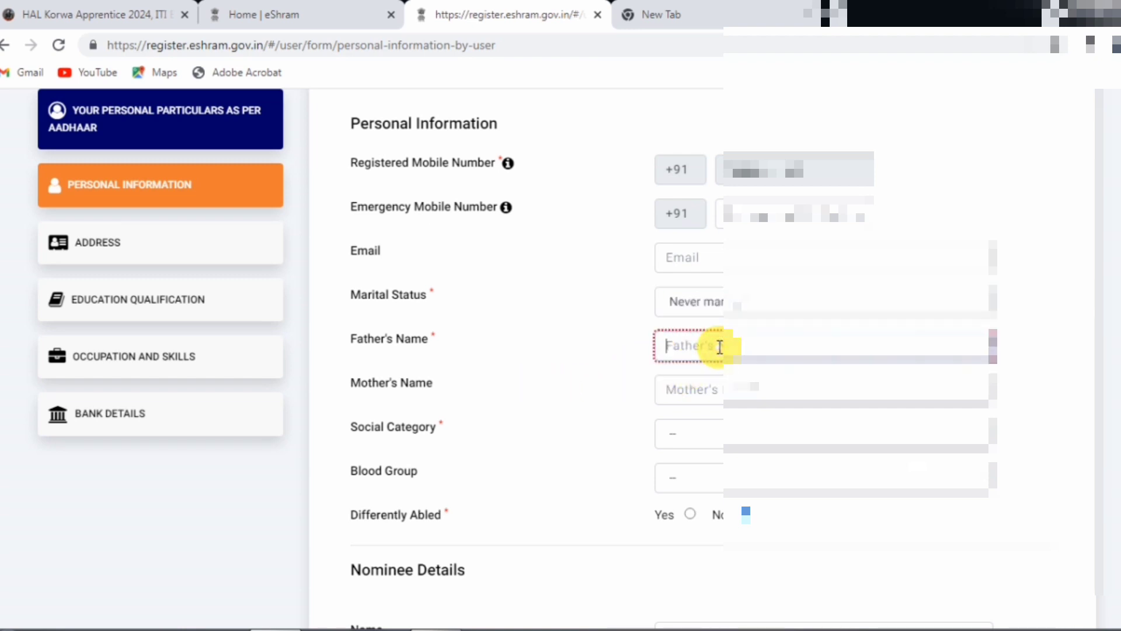
click(708, 391)
scroll(709, 391, down, 2)
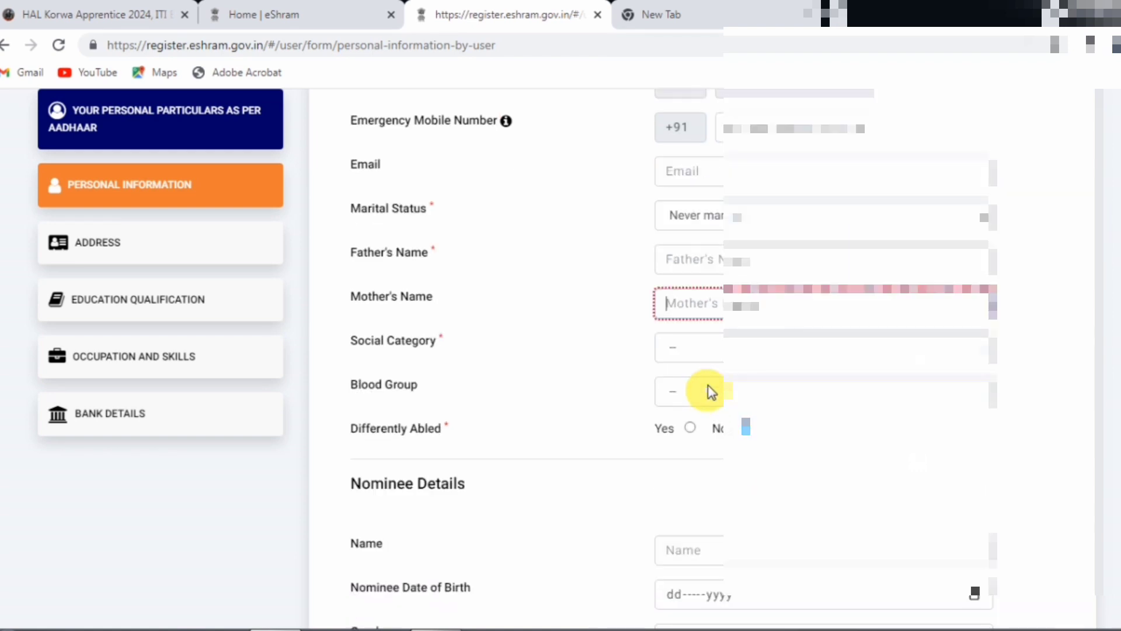
Step: Set the social category to OBC and the blood group to A+
click(713, 349)
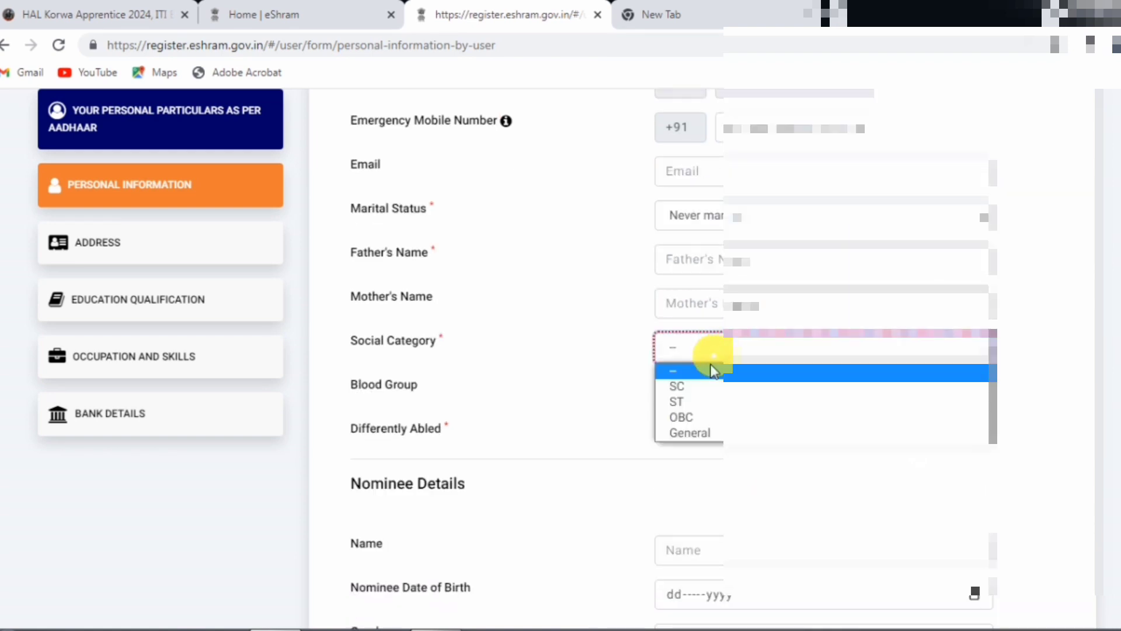
click(702, 418)
scroll(718, 372, down, 1)
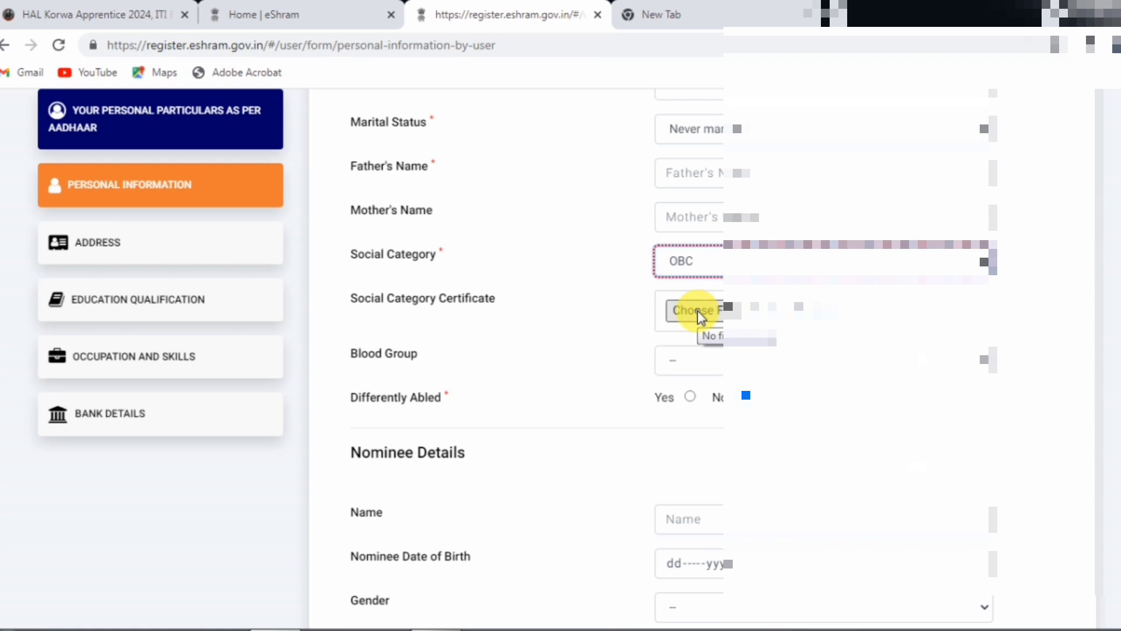
click(707, 366)
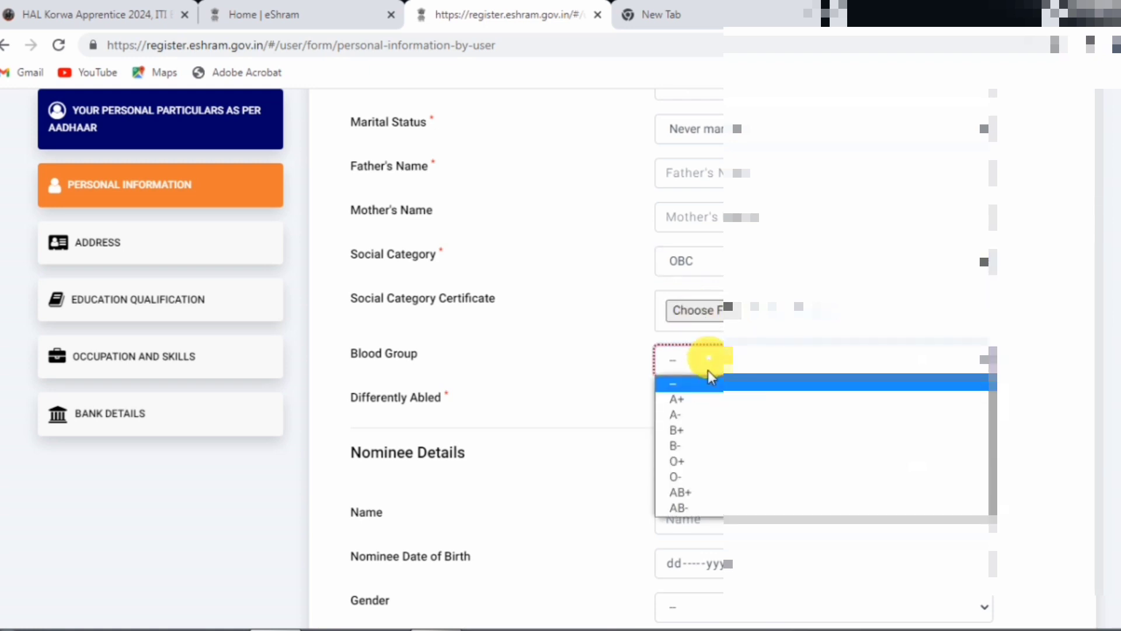
click(703, 405)
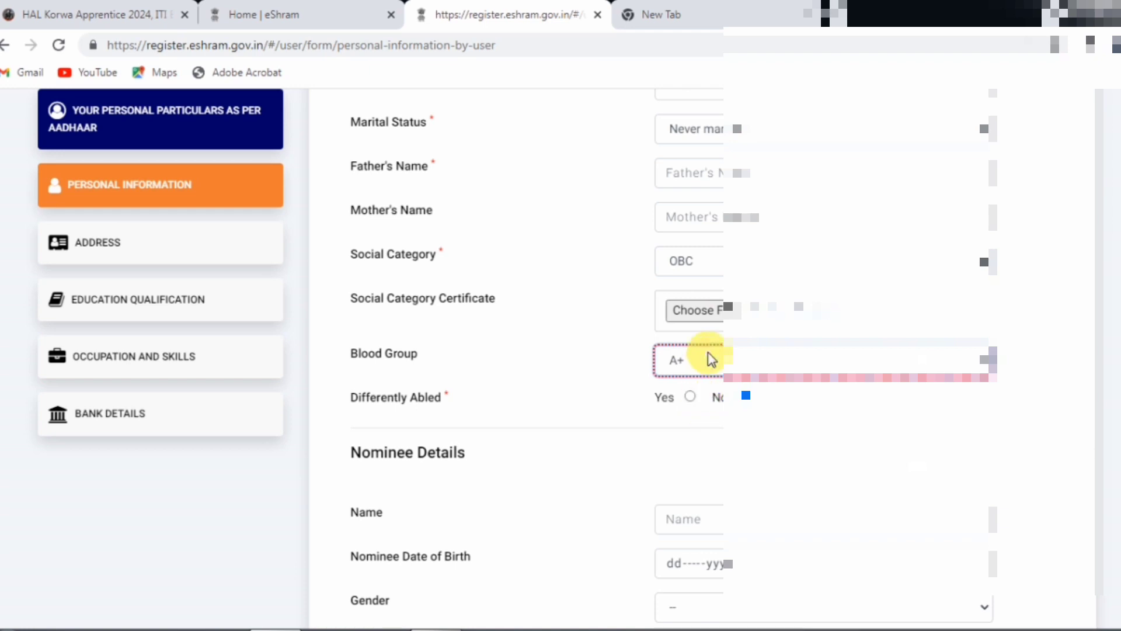
Step: Fill in the nominee's name and date of birth in the nominee details
scroll(701, 355, down, 1)
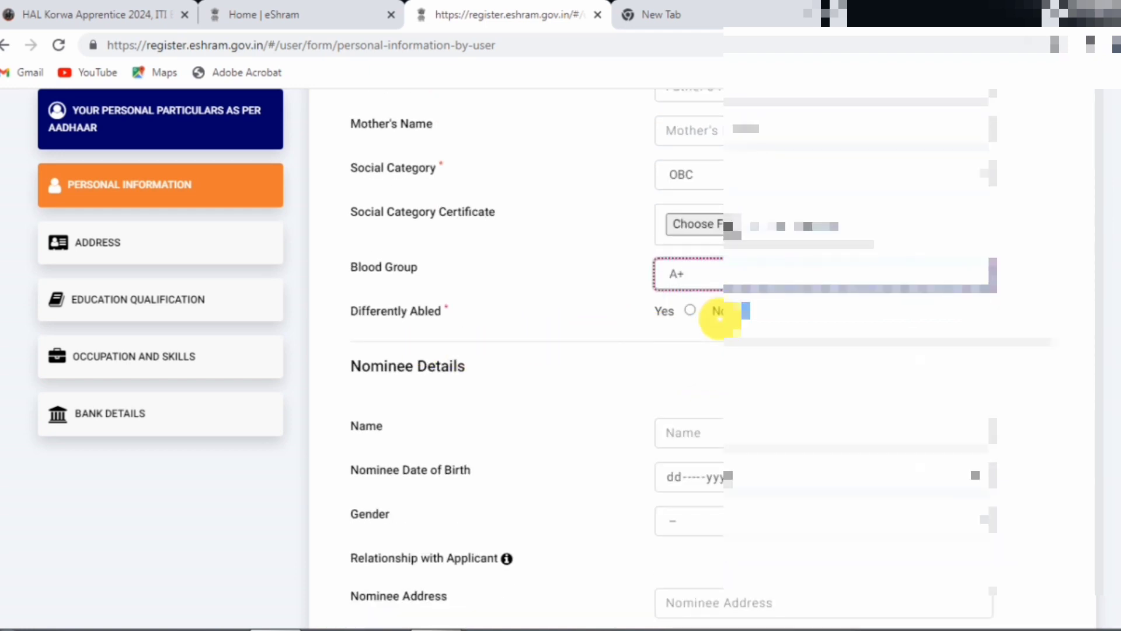
scroll(775, 308, down, 3)
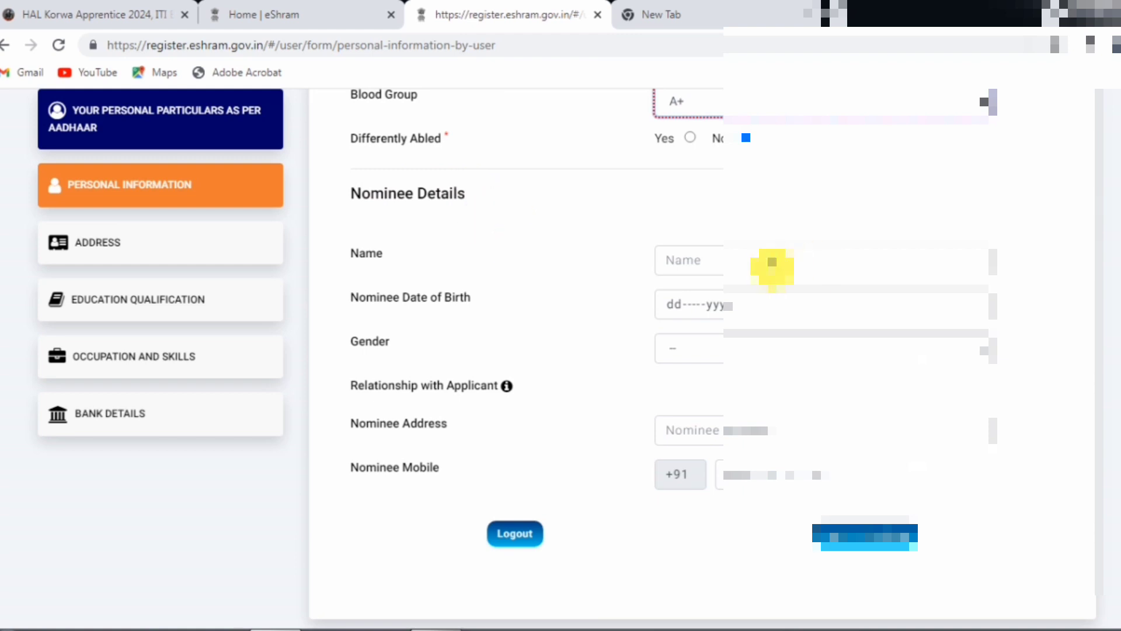
click(770, 262)
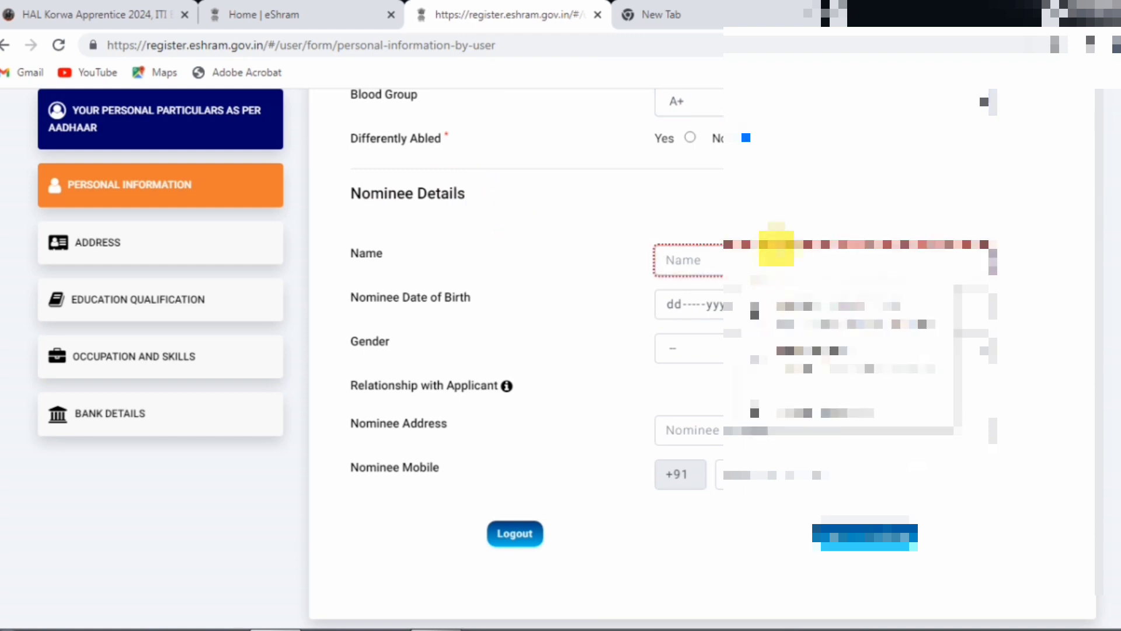
click(795, 200)
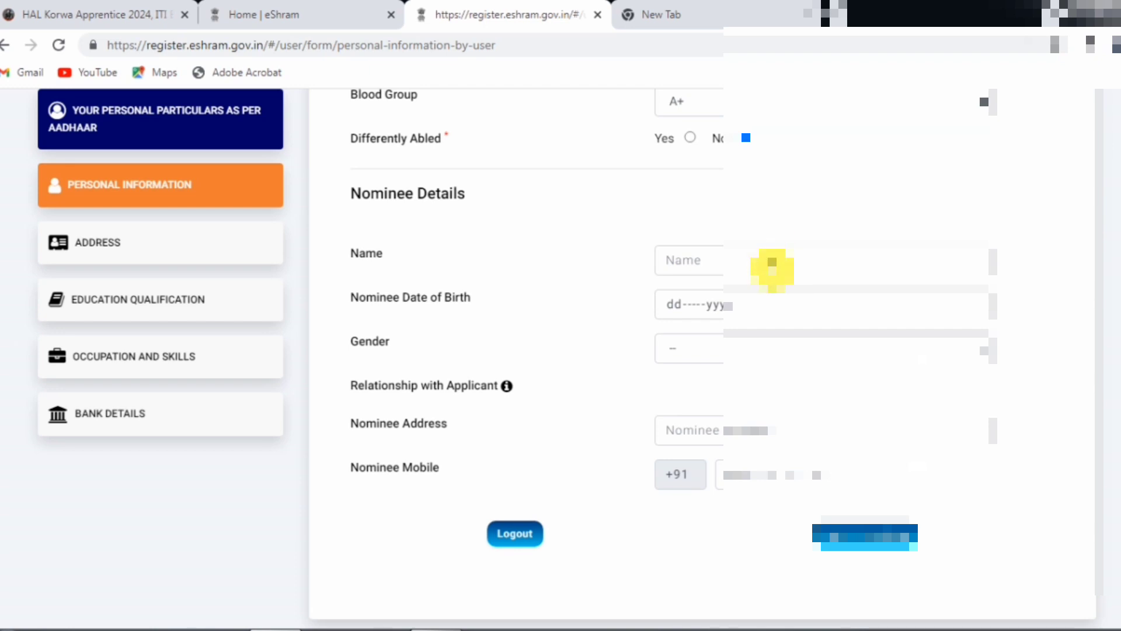
click(829, 306)
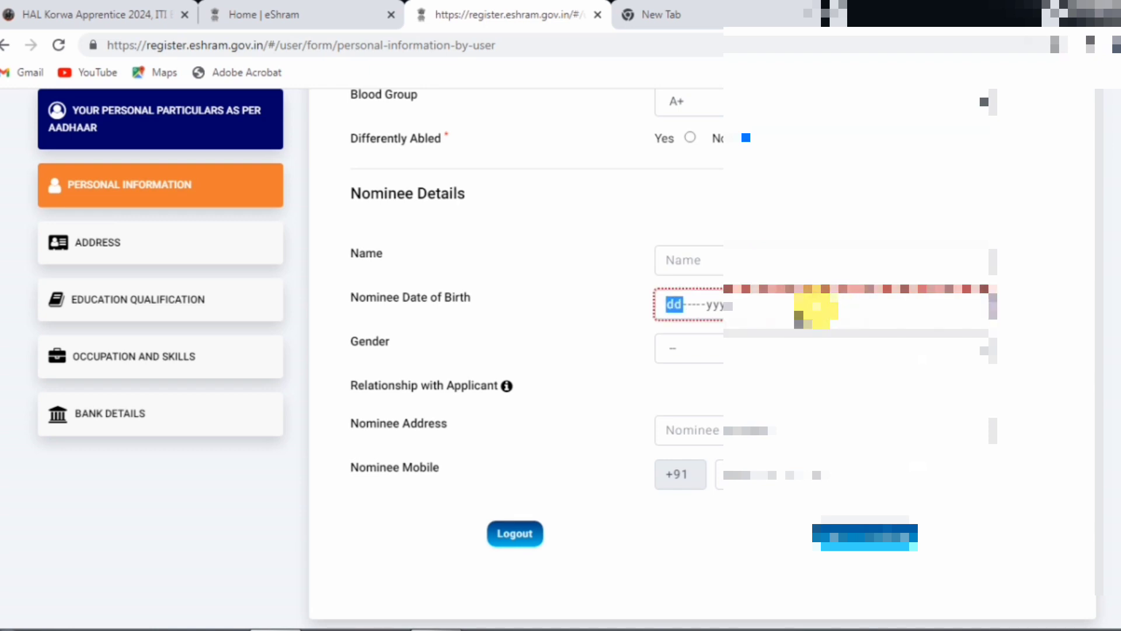
Step: Set the nominee's gender to Male and try choosing the relationship with the applicant
click(781, 357)
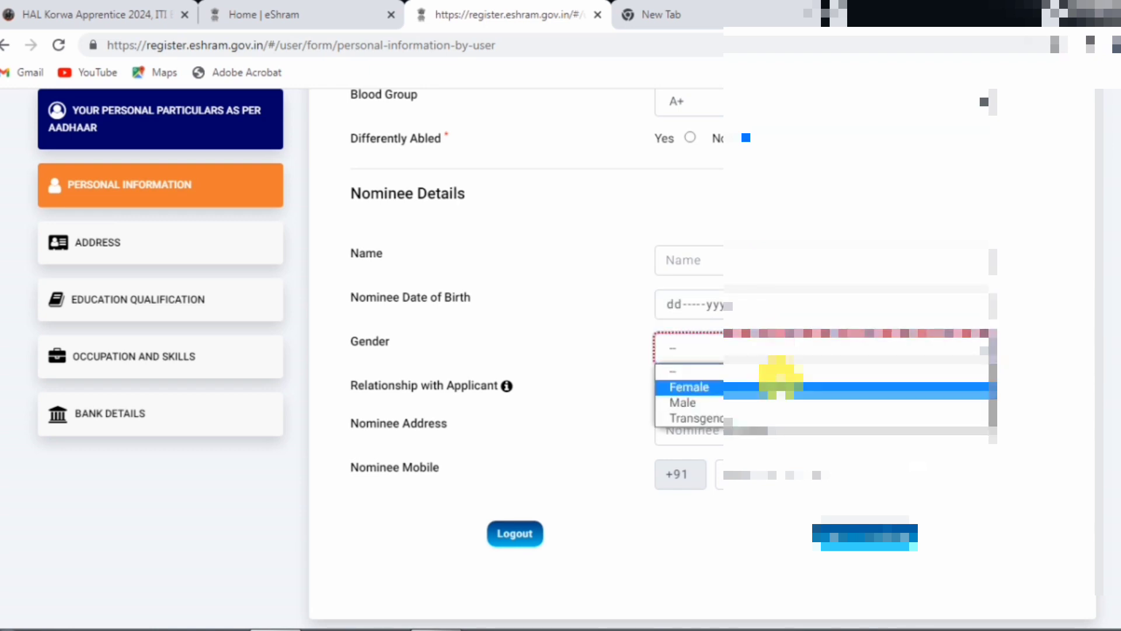
click(773, 403)
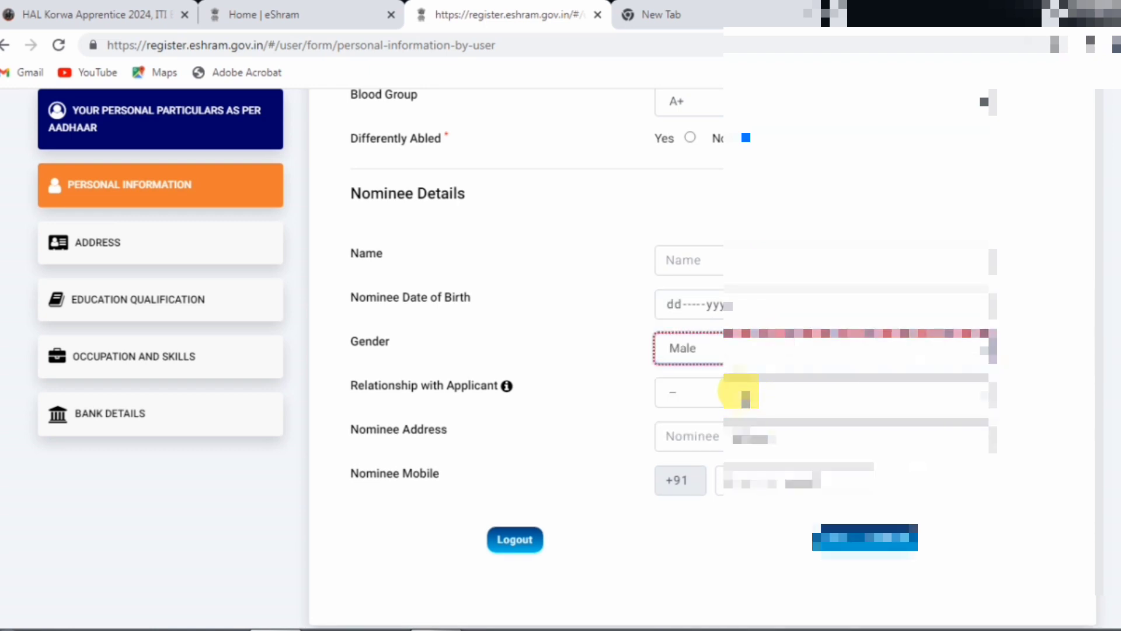
click(710, 397)
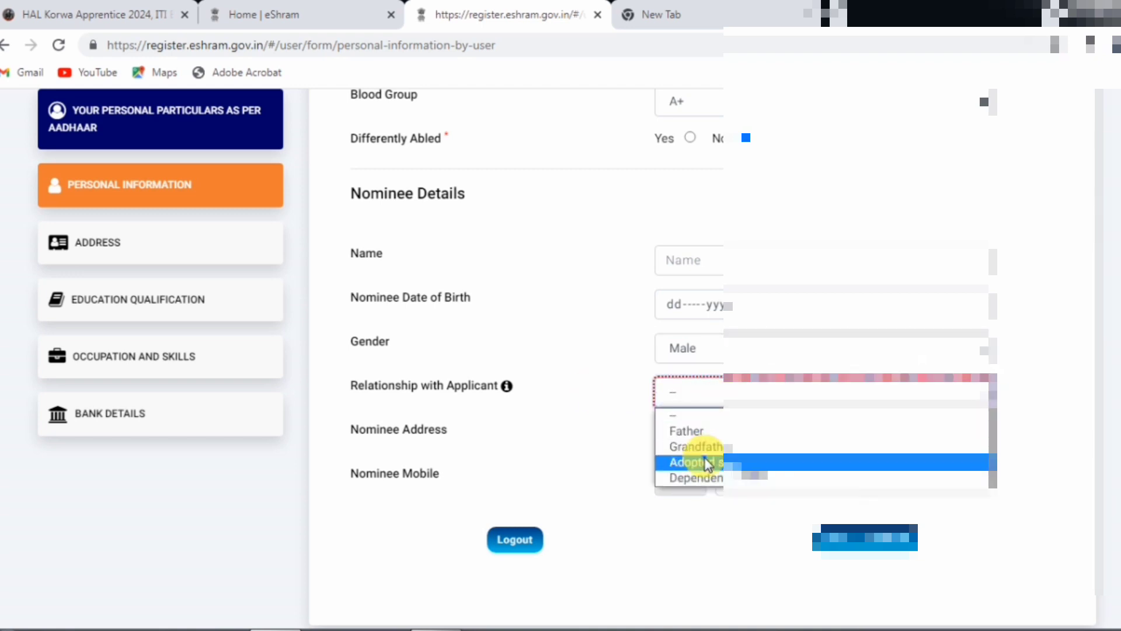
click(590, 435)
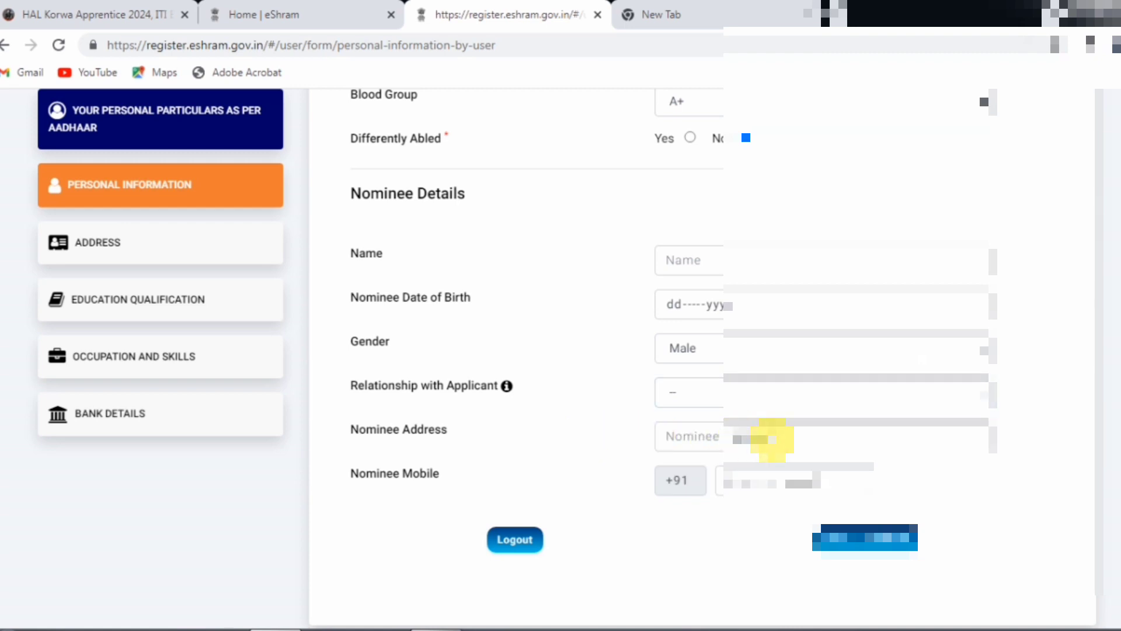
Step: Fill in the nominee's address and mobile number, then save the personal information and continue
click(772, 439)
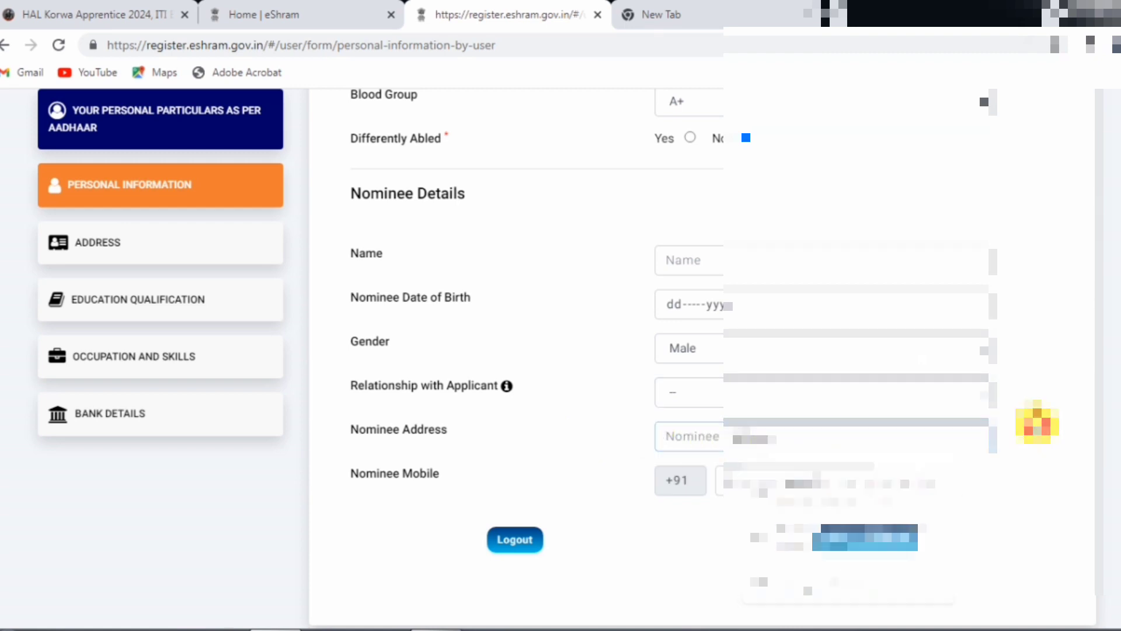
click(1037, 422)
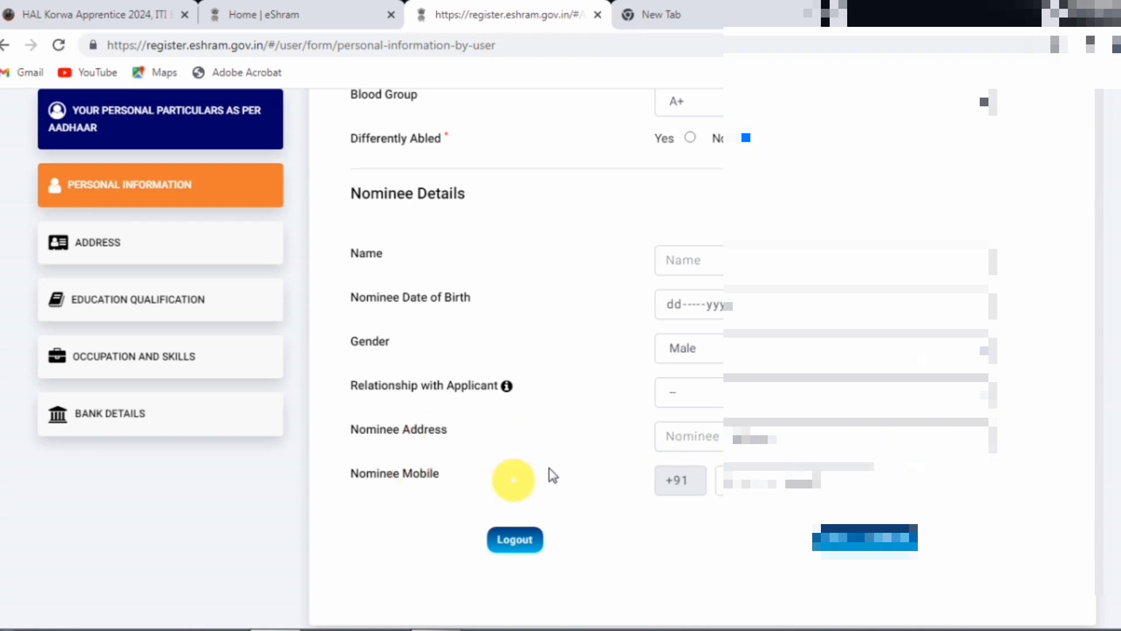
click(785, 480)
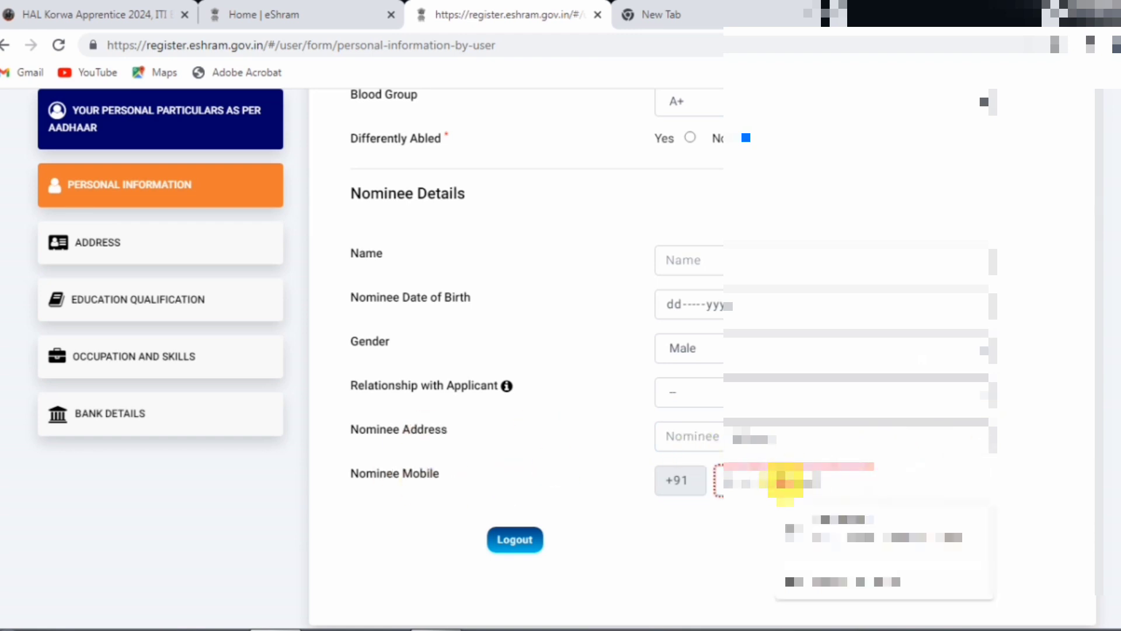
click(1083, 481)
scroll(957, 413, down, 3)
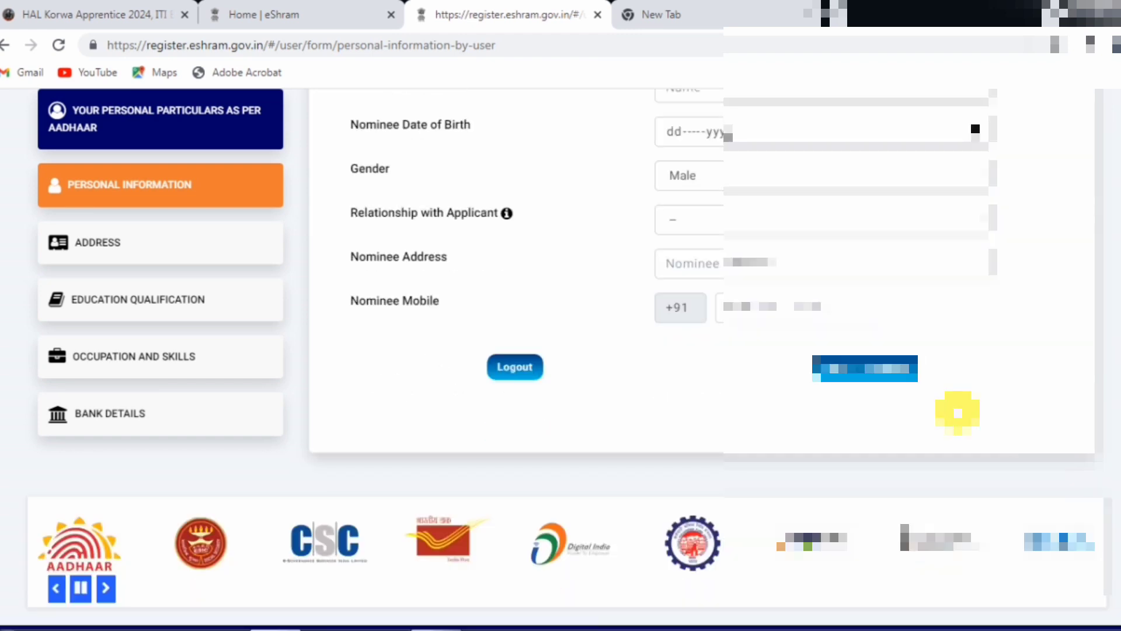
click(874, 379)
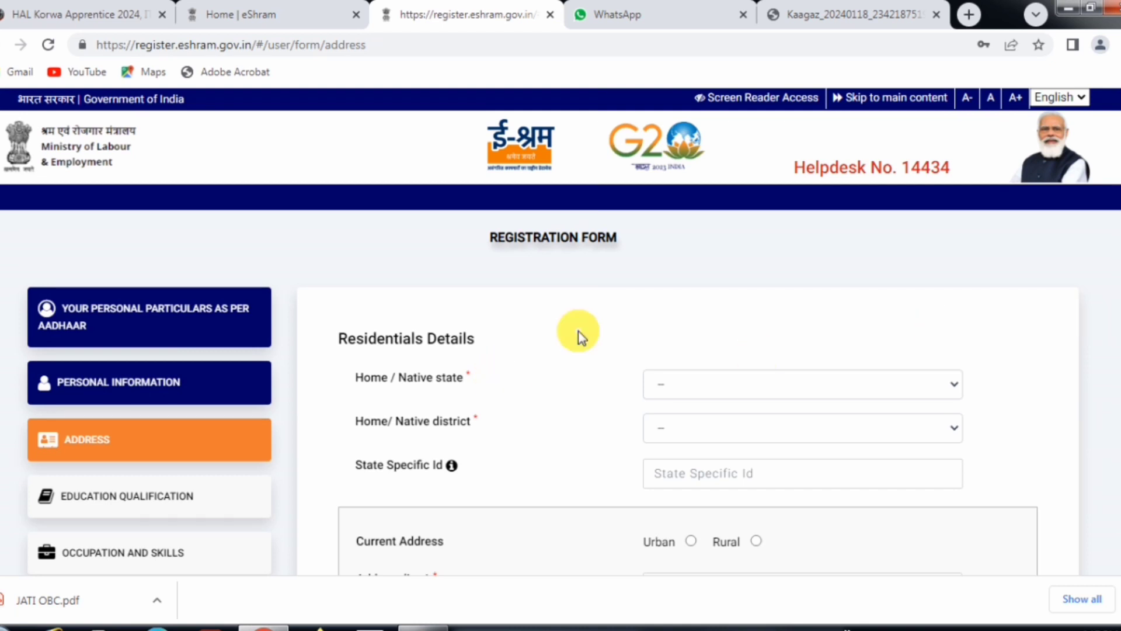
Step: Set the home/native state to UTTAR PRADESH in the residential details
scroll(527, 369, down, 1)
scroll(526, 369, down, 1)
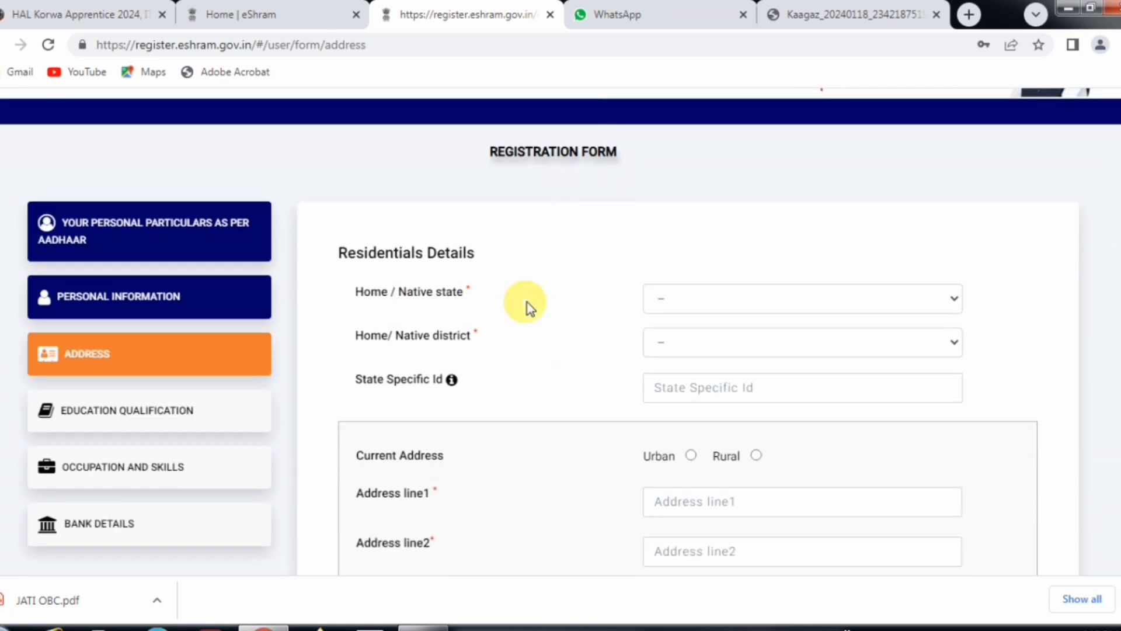
click(700, 296)
scroll(783, 330, down, 5)
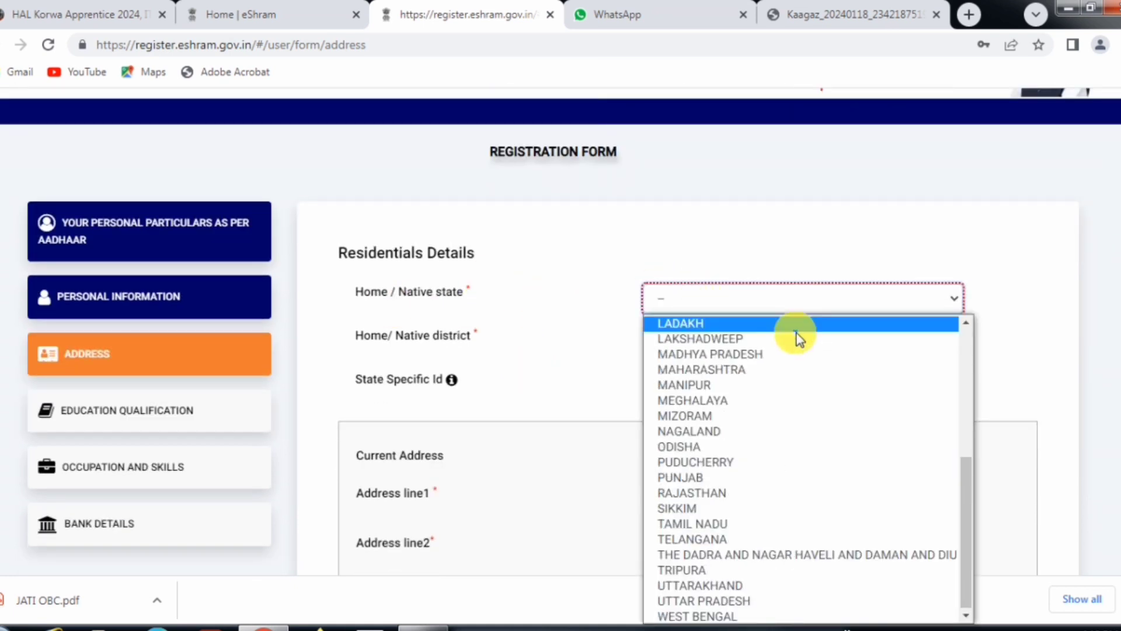
scroll(1045, 350, down, 7)
scroll(919, 268, up, 4)
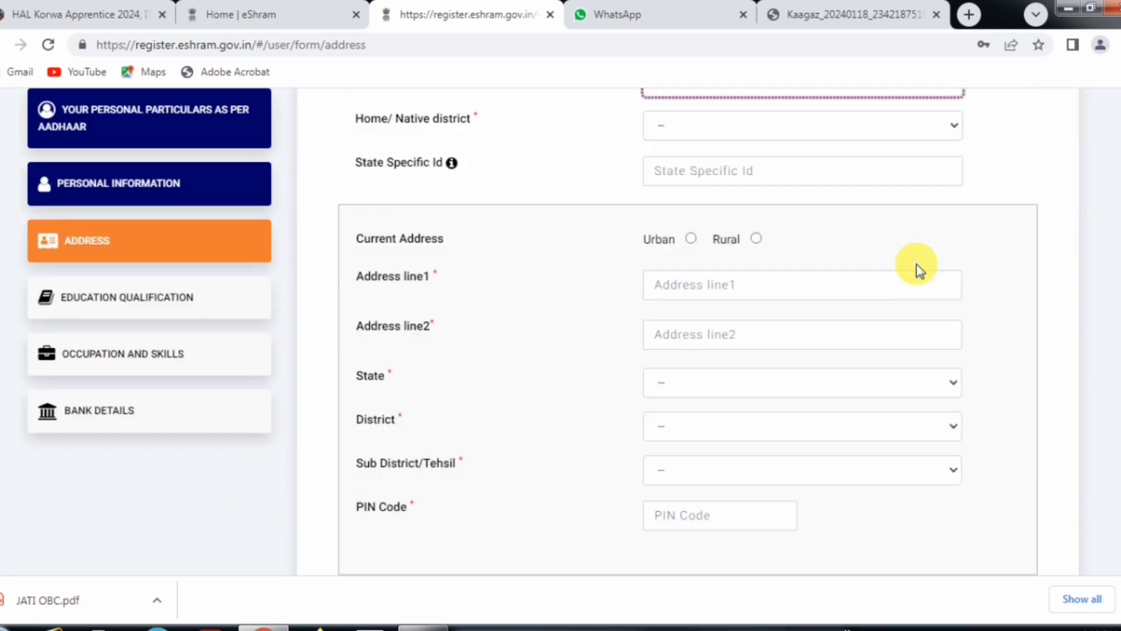
click(805, 127)
scroll(815, 292, down, 5)
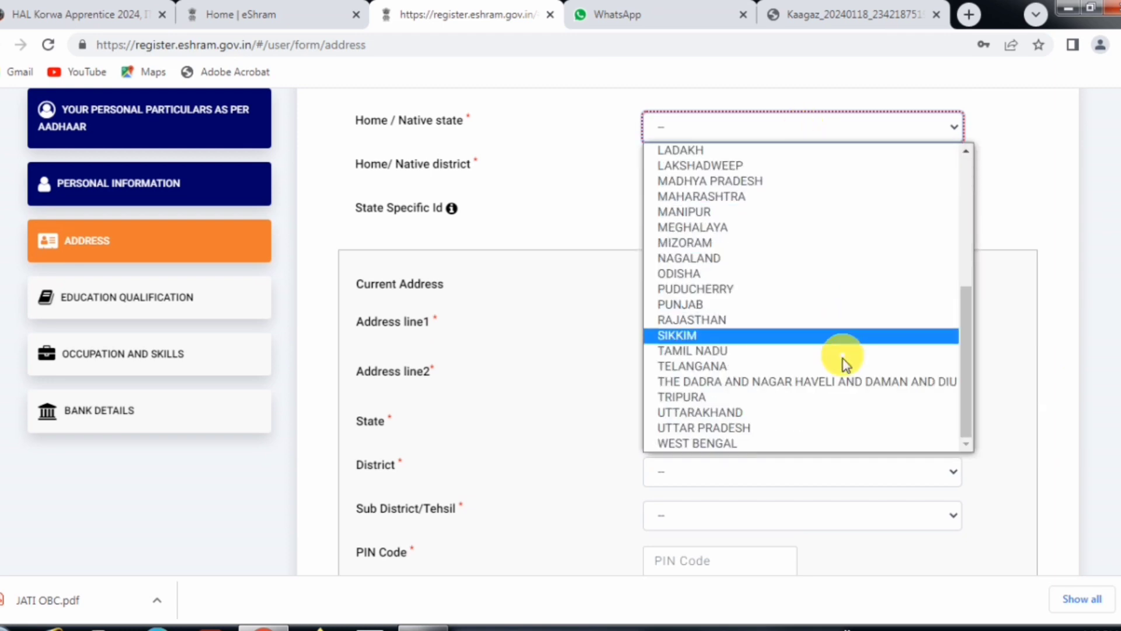
click(846, 431)
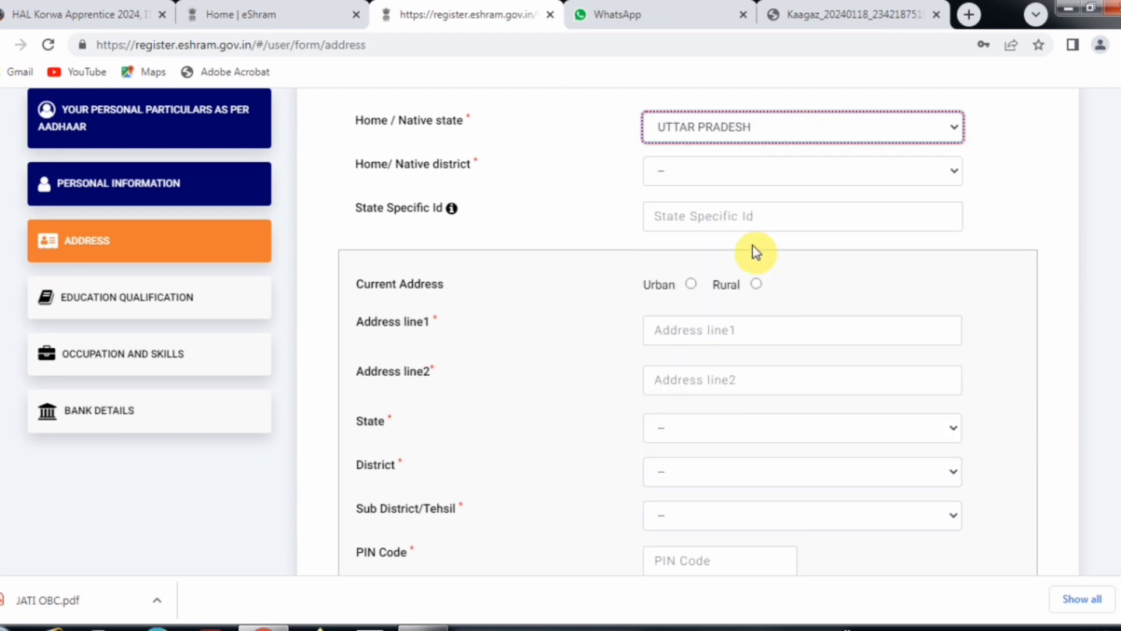
Step: Set the home/native district to VARANASI
click(755, 171)
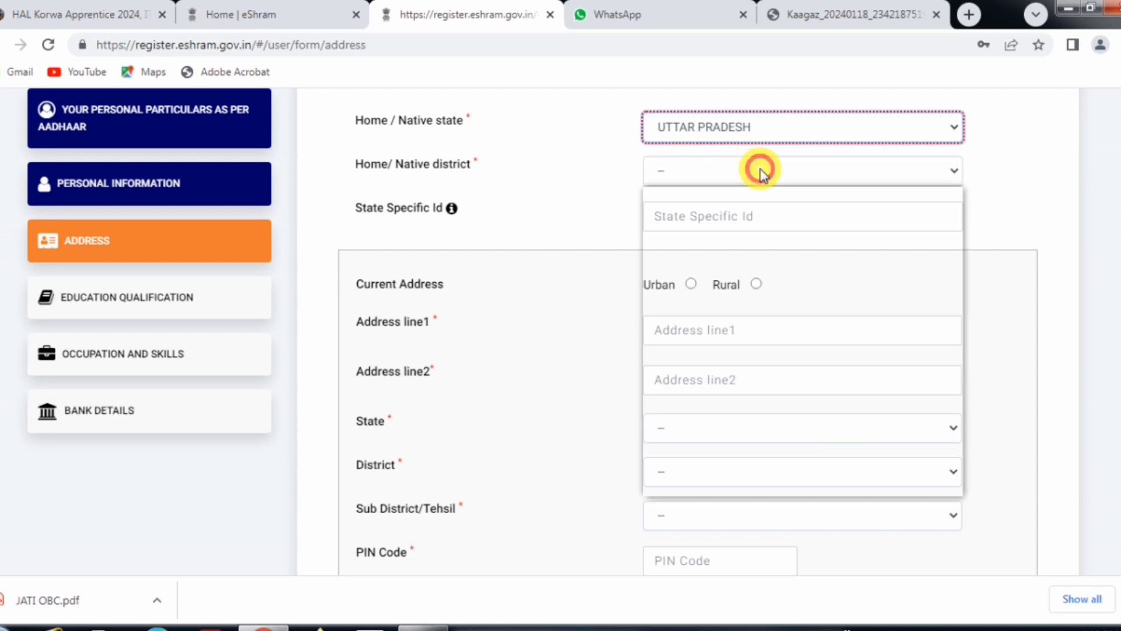
scroll(786, 338, down, 10)
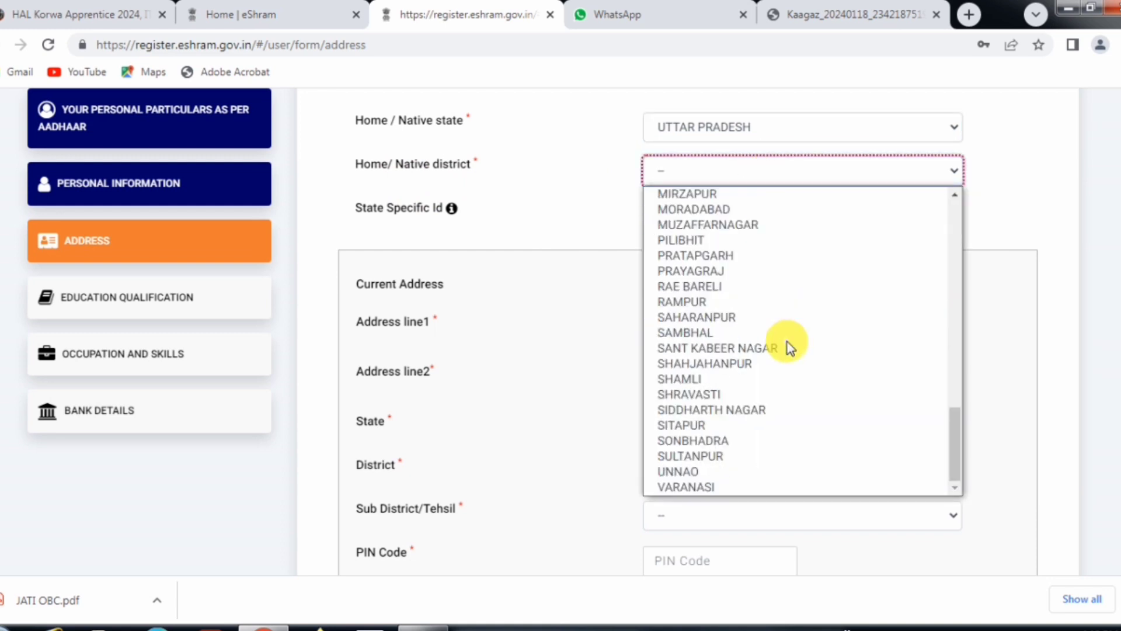
click(796, 488)
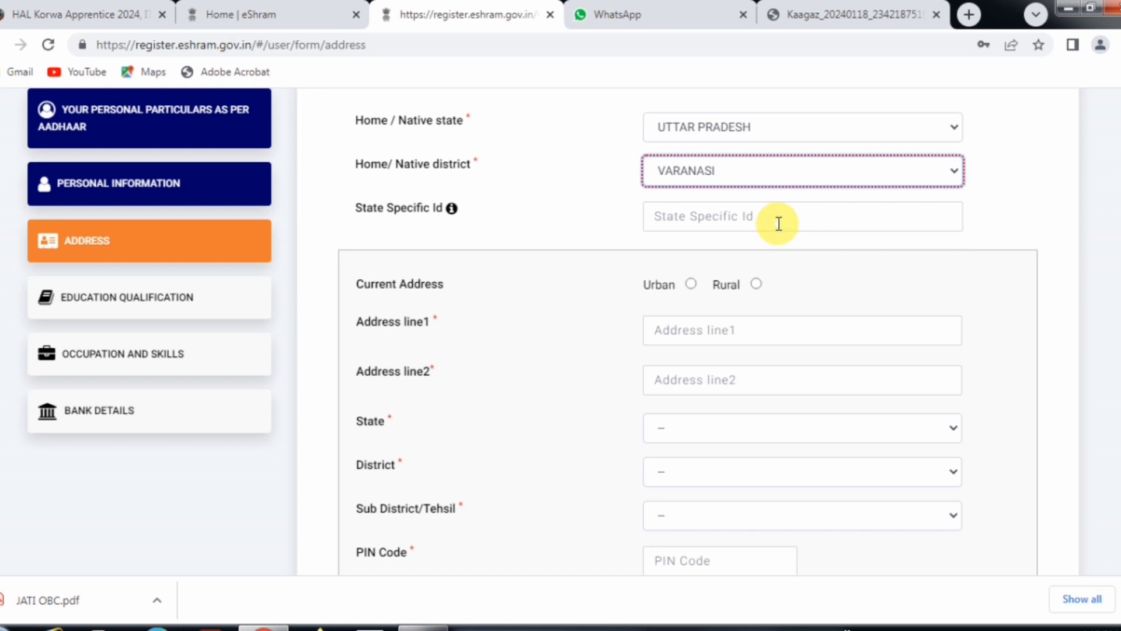
Step: Mark the current address as Urban
click(779, 223)
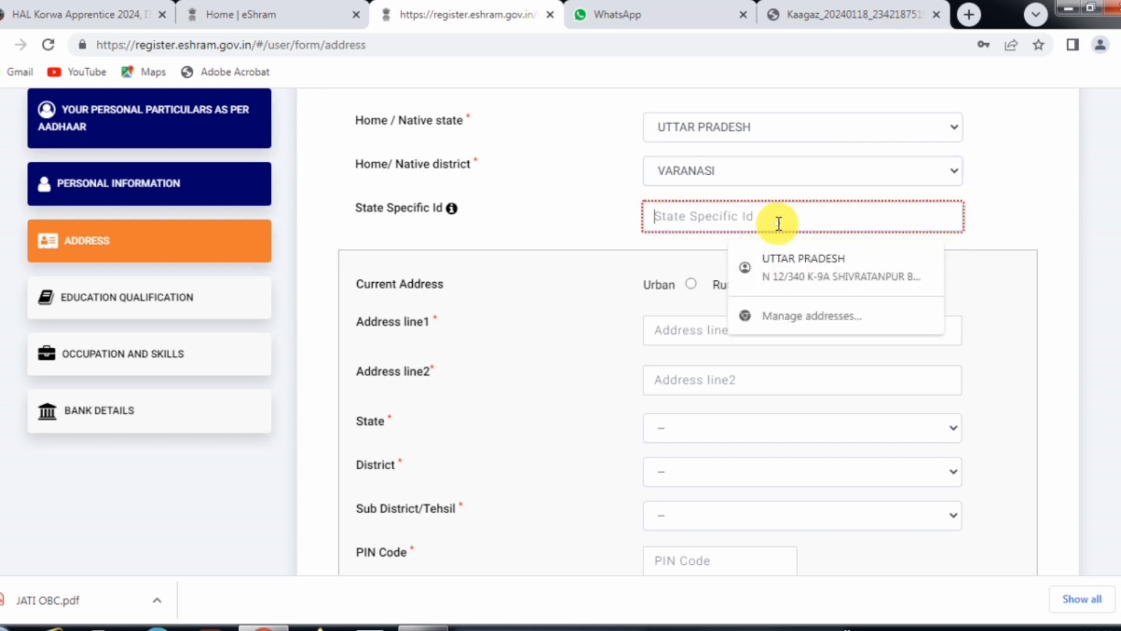
click(579, 221)
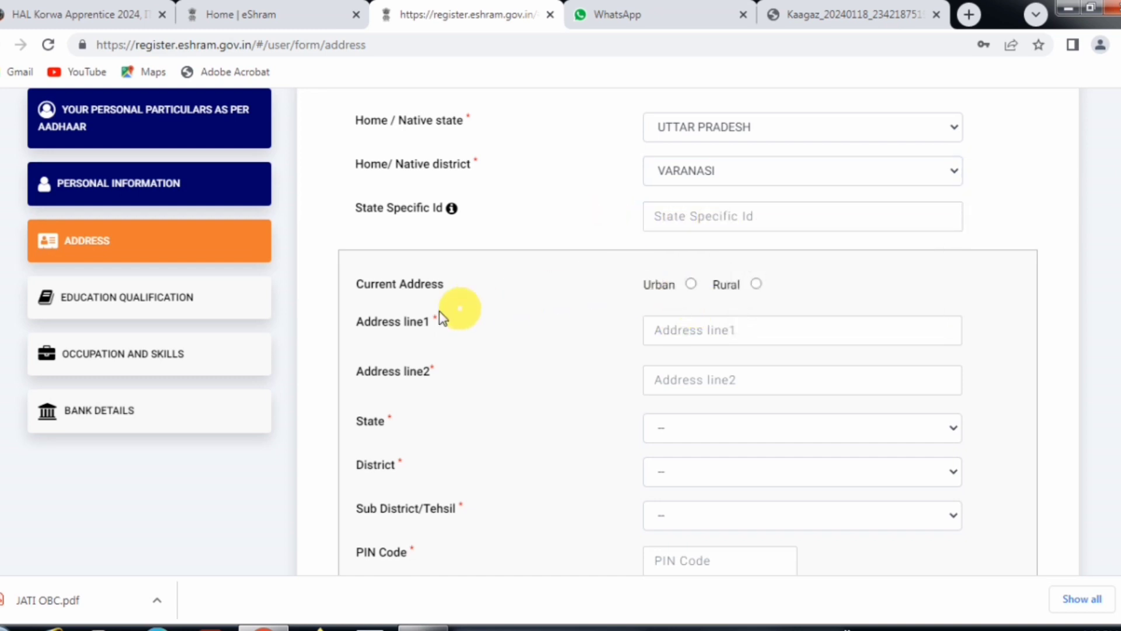
click(690, 285)
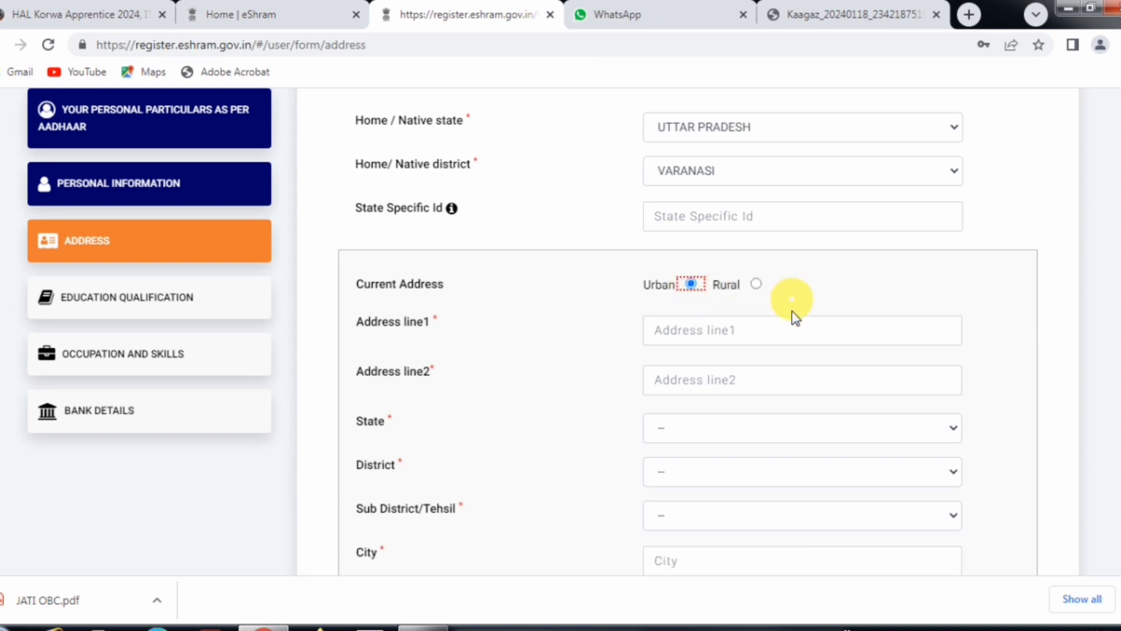
Step: Set the current address state to UTTAR PRADESH
scroll(793, 316, down, 2)
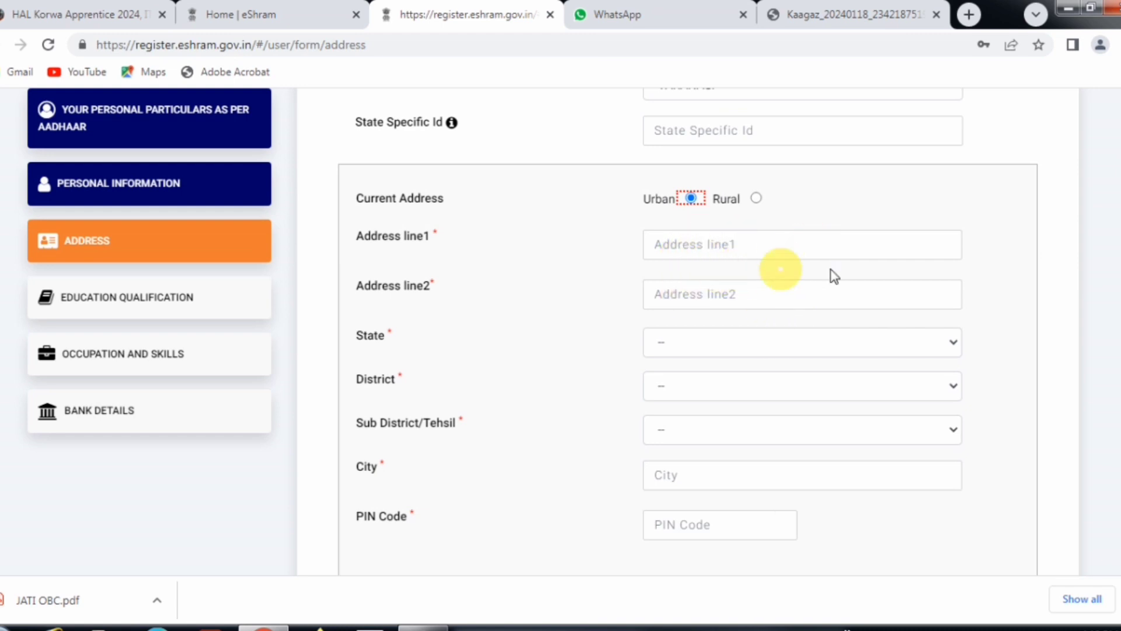
click(713, 349)
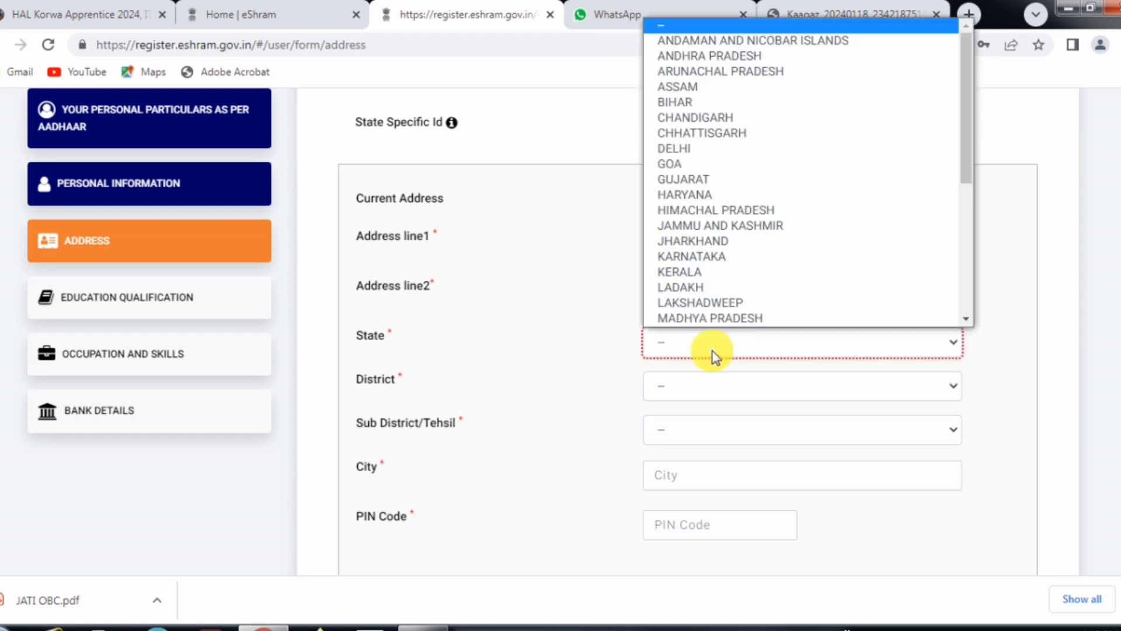
scroll(740, 265, down, 5)
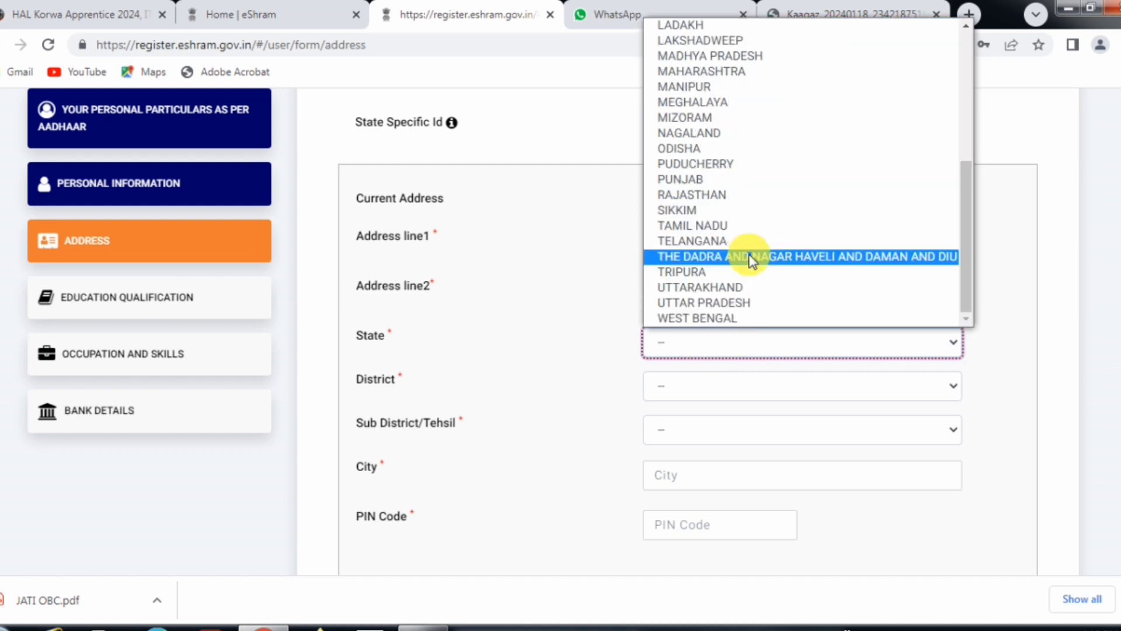
click(768, 301)
Step: Set the current address district to VARANASI and the sub-district/tehsil to Sadar
click(754, 385)
scroll(761, 228, down, 10)
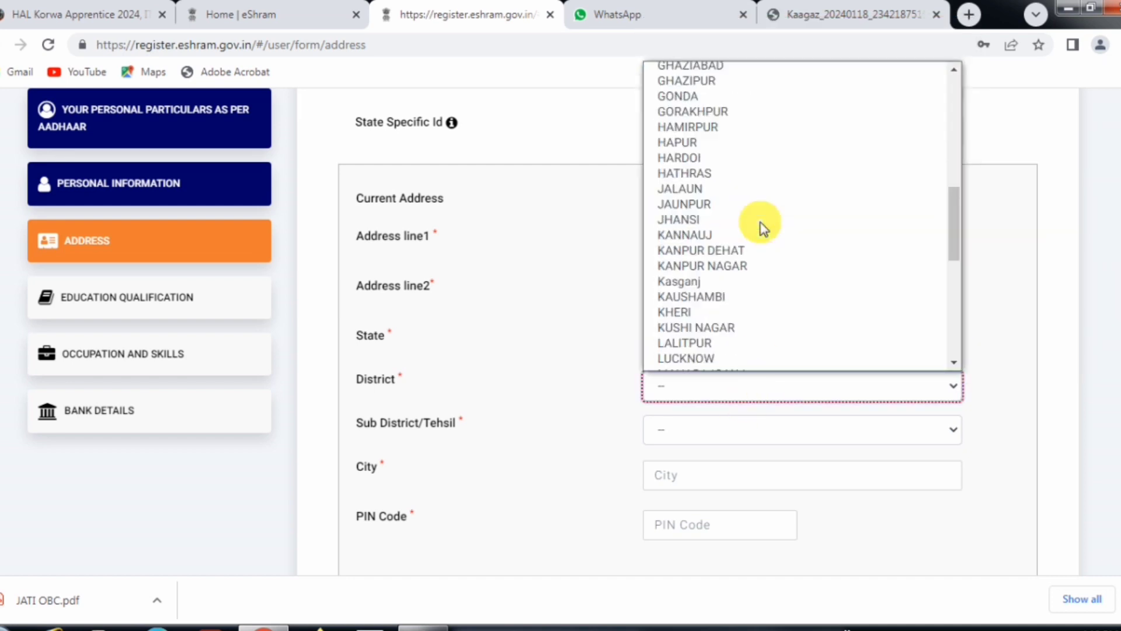
click(776, 360)
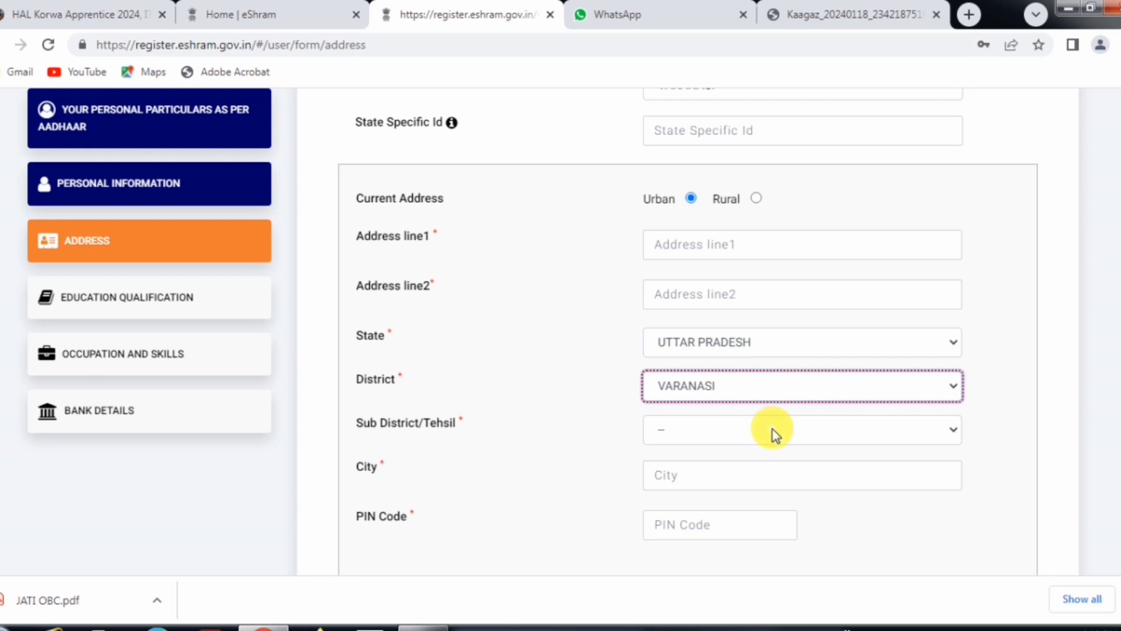
click(773, 429)
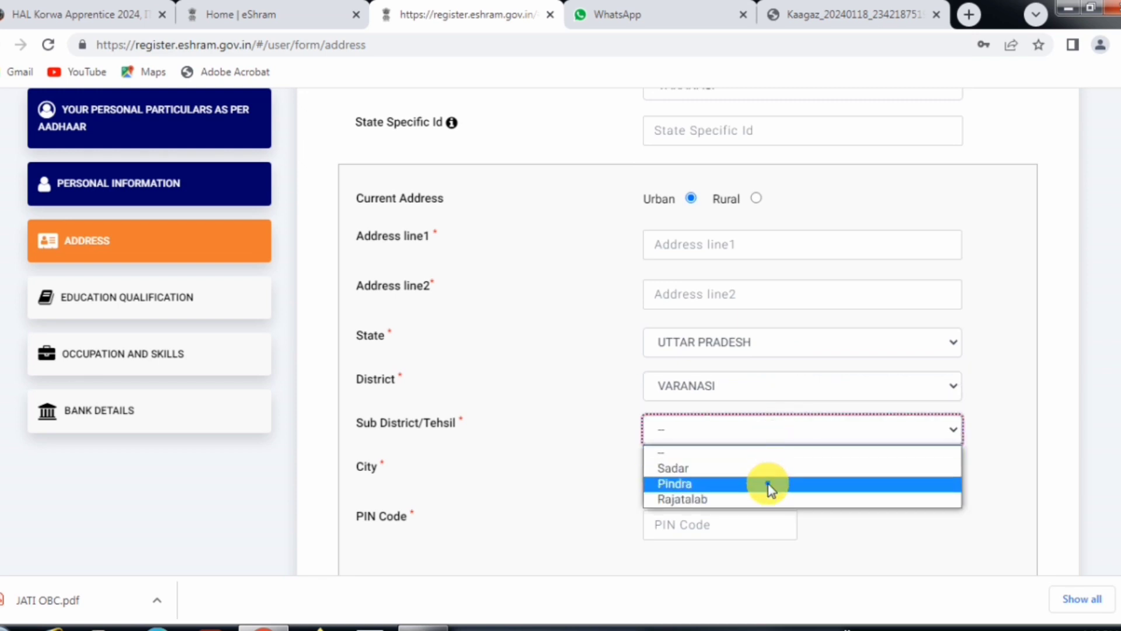
click(771, 470)
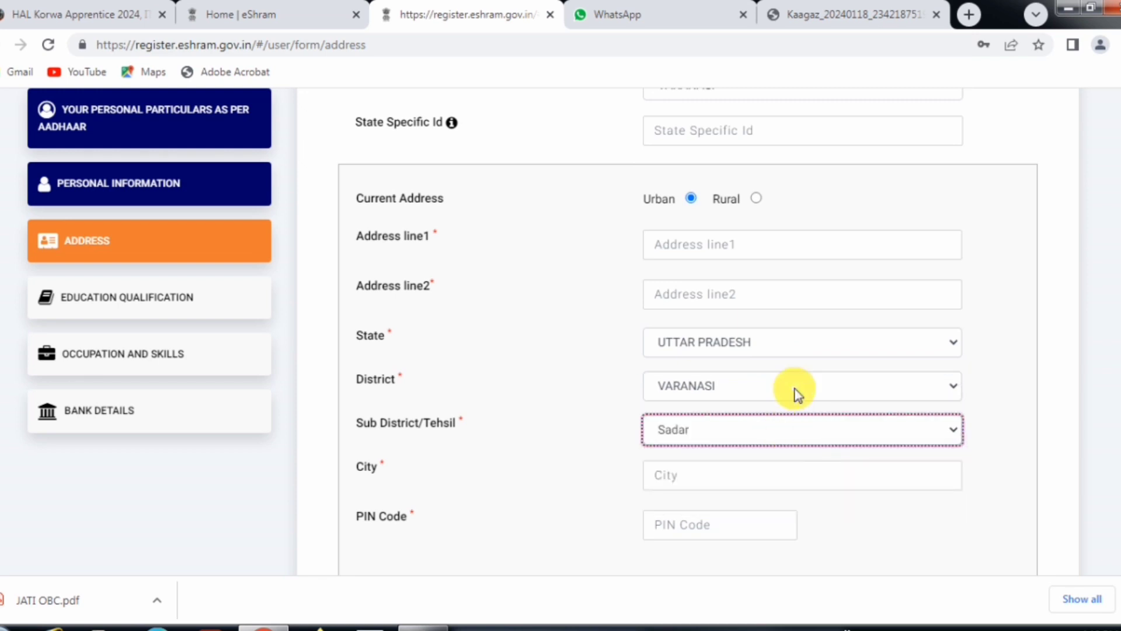
Step: Save the address details and continue to the next section
scroll(794, 390, down, 3)
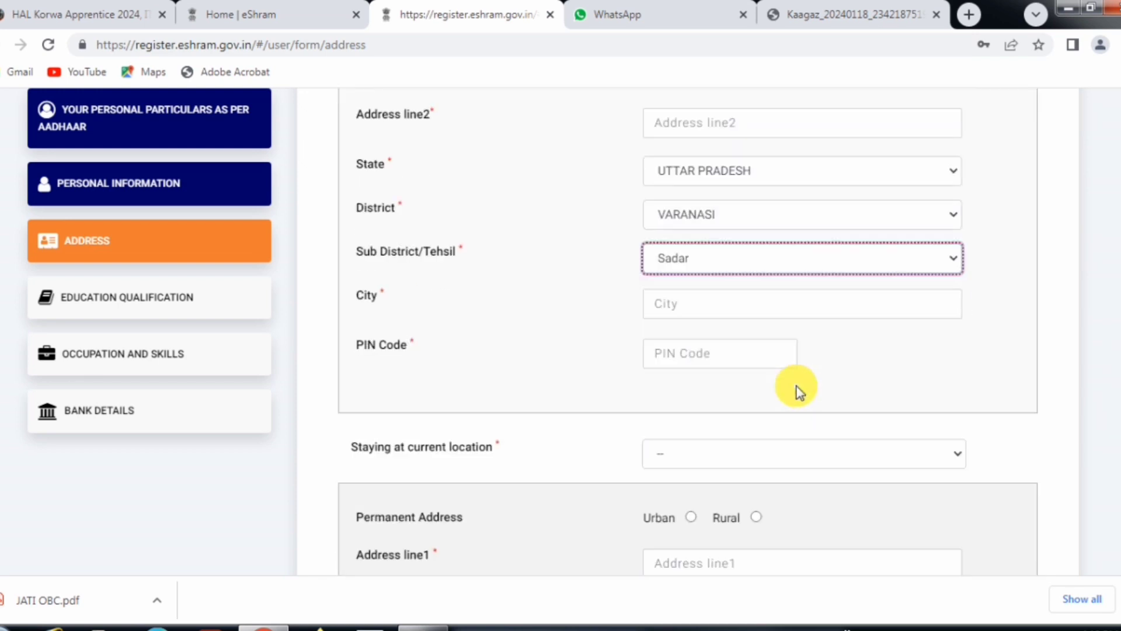
click(665, 313)
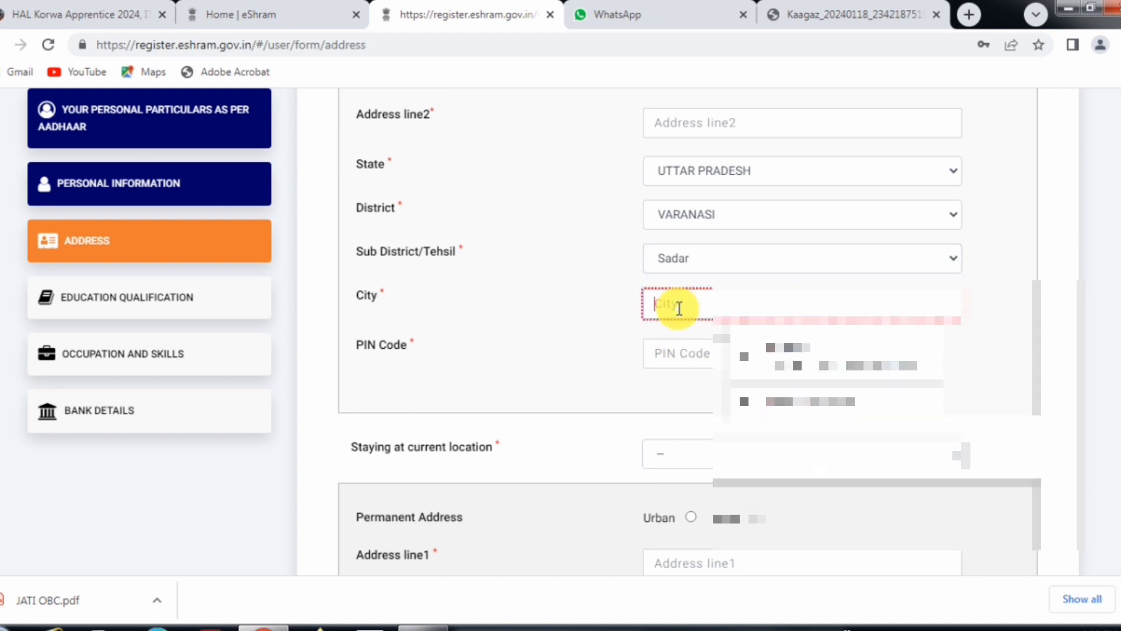
click(512, 368)
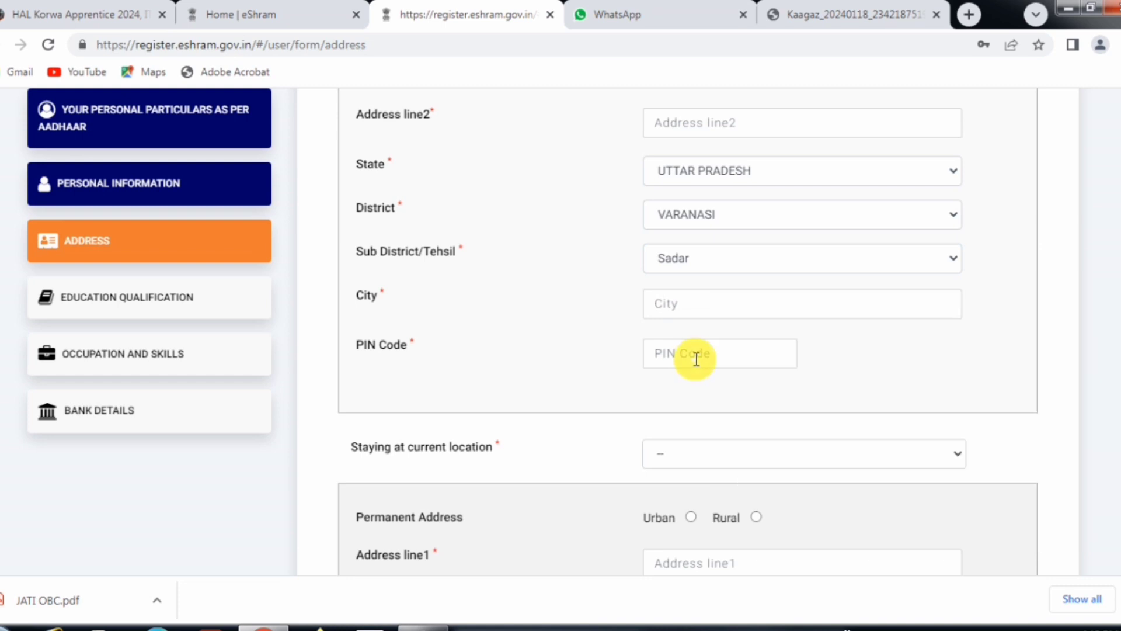
scroll(985, 348, down, 1)
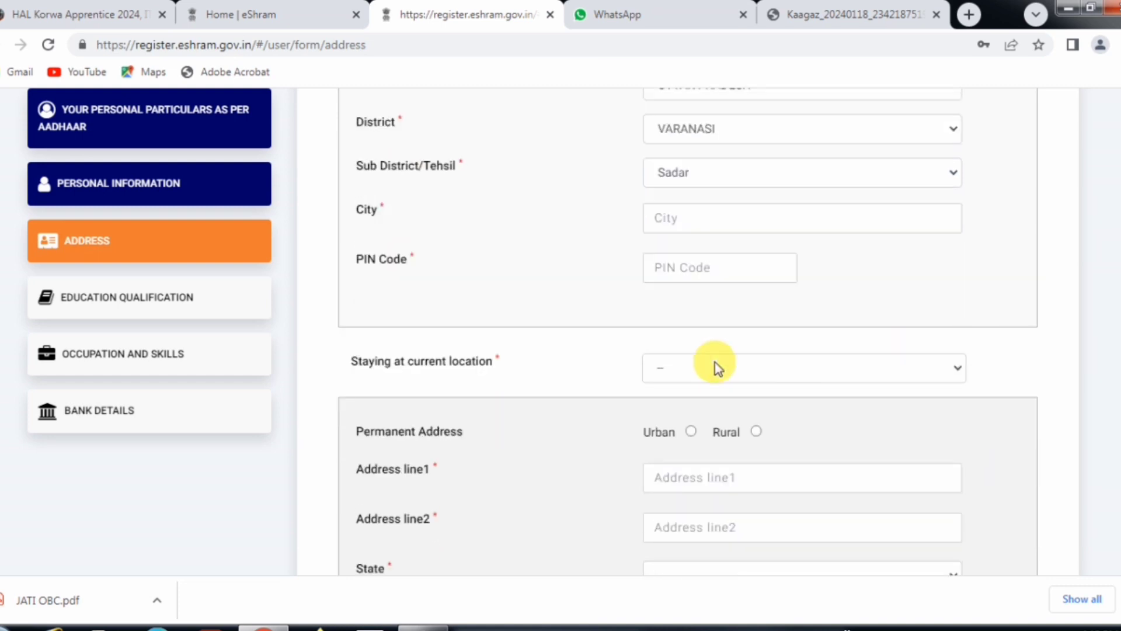
scroll(744, 373, down, 2)
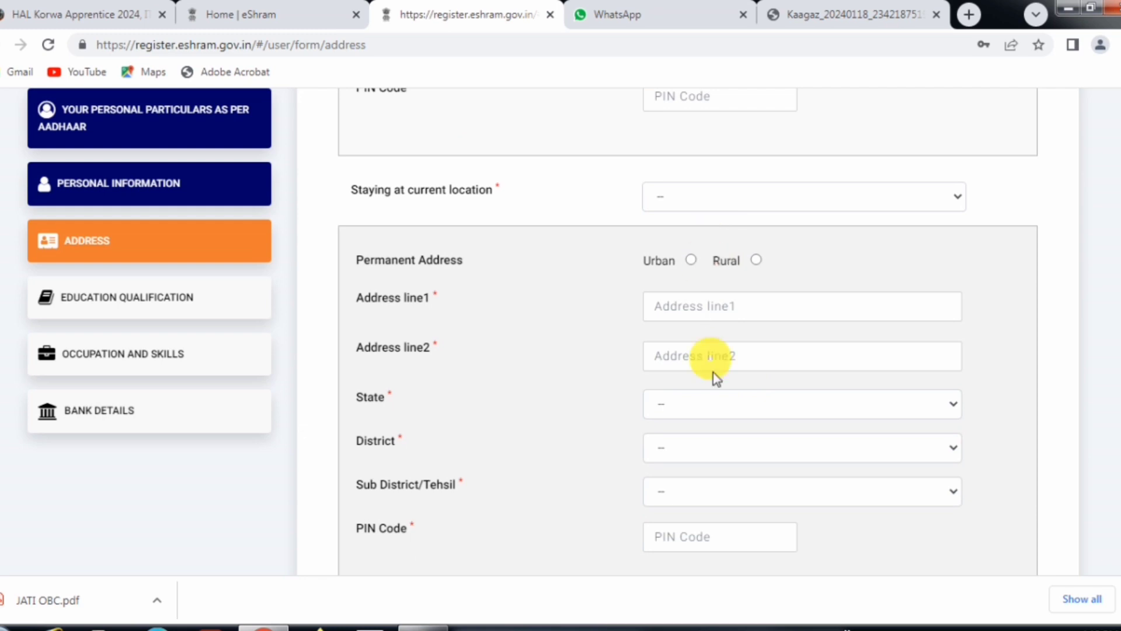
scroll(715, 362, down, 1)
scroll(718, 353, down, 2)
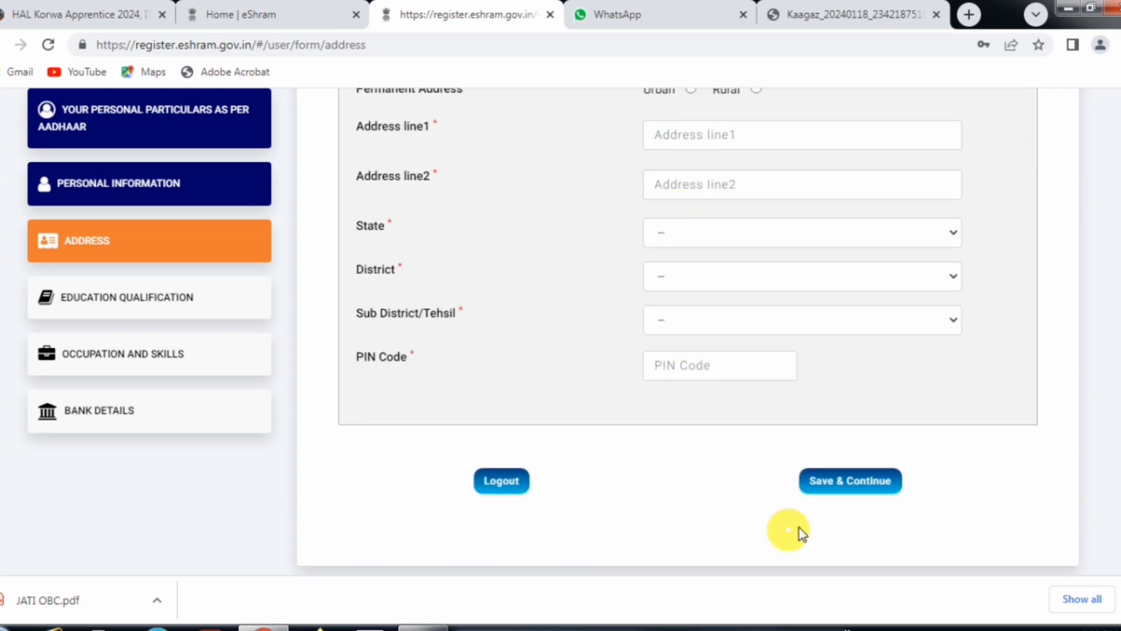
click(859, 482)
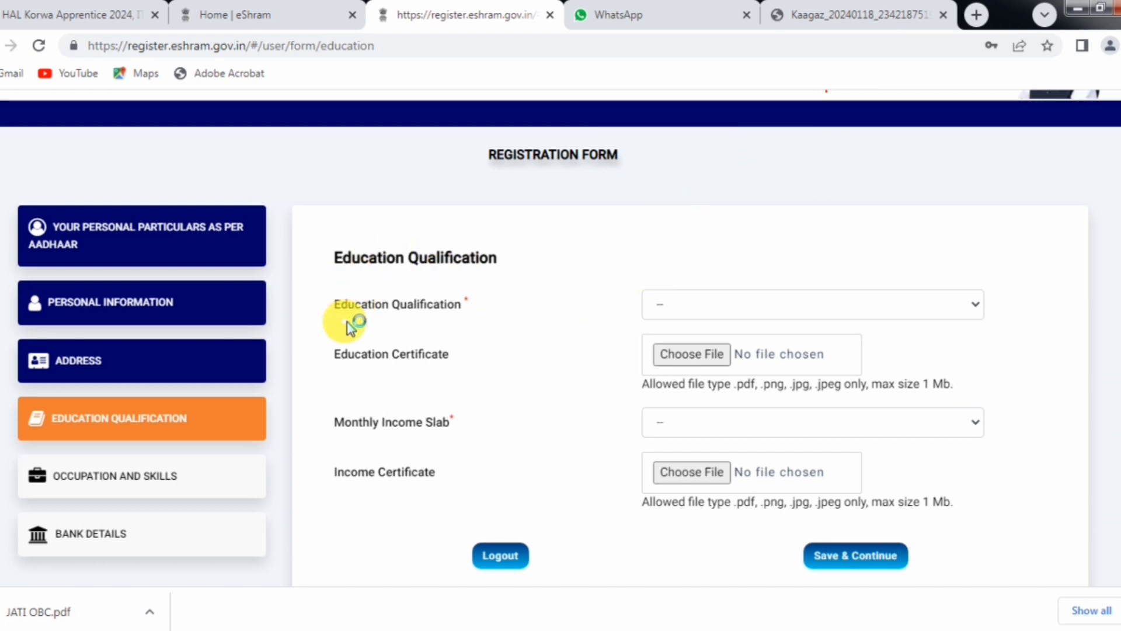
Step: Browse the education qualification and monthly income slab options, then save the education section and continue
click(934, 309)
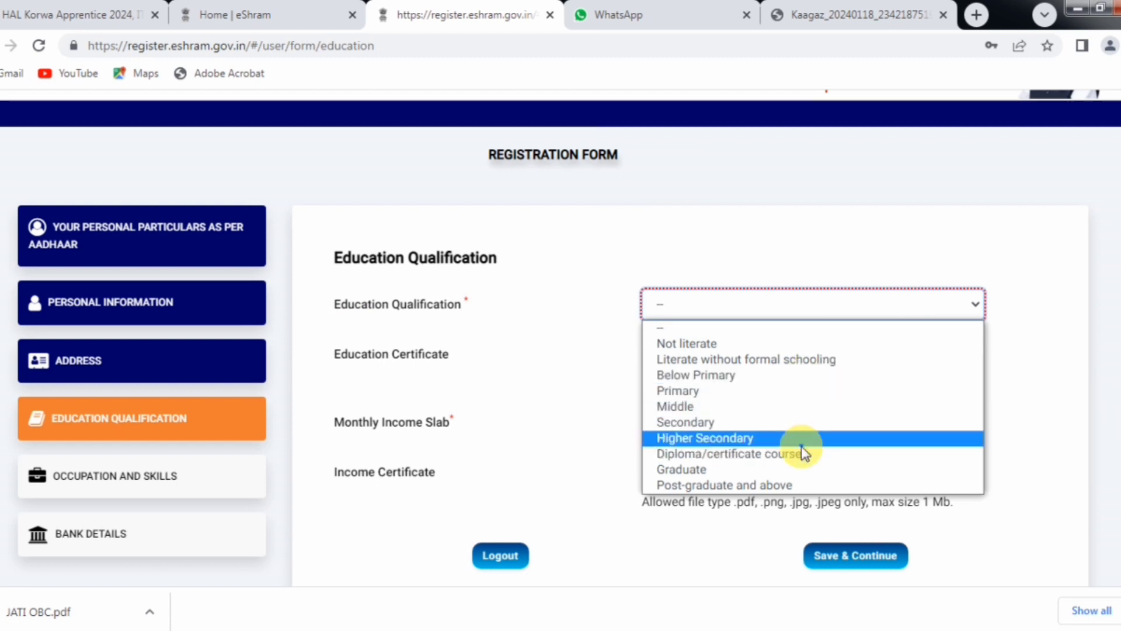
click(1059, 319)
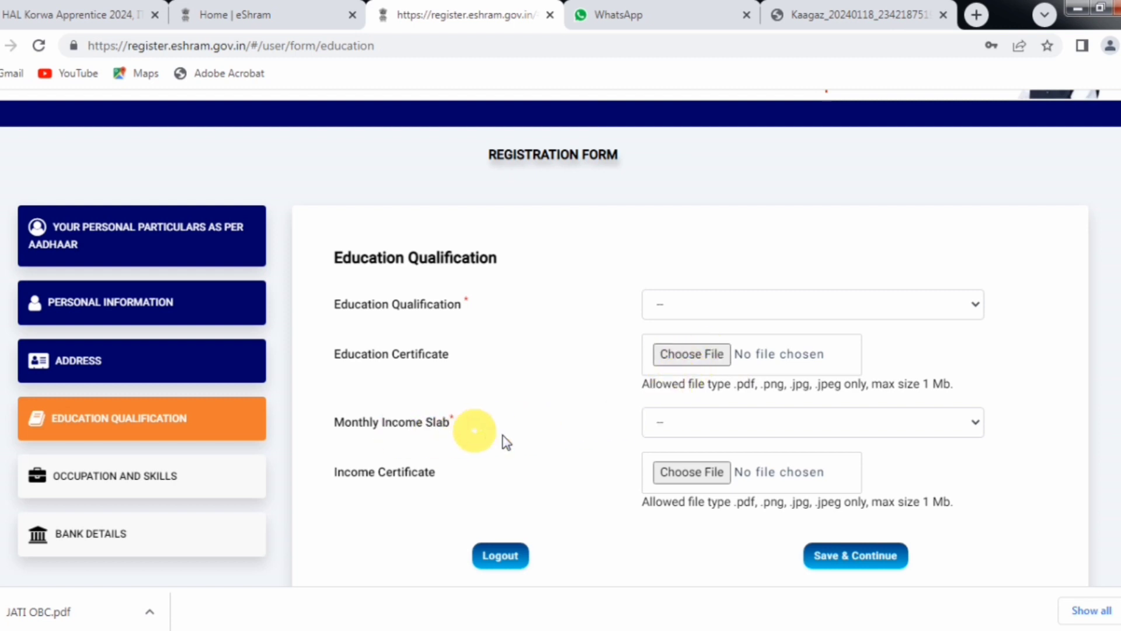
click(836, 423)
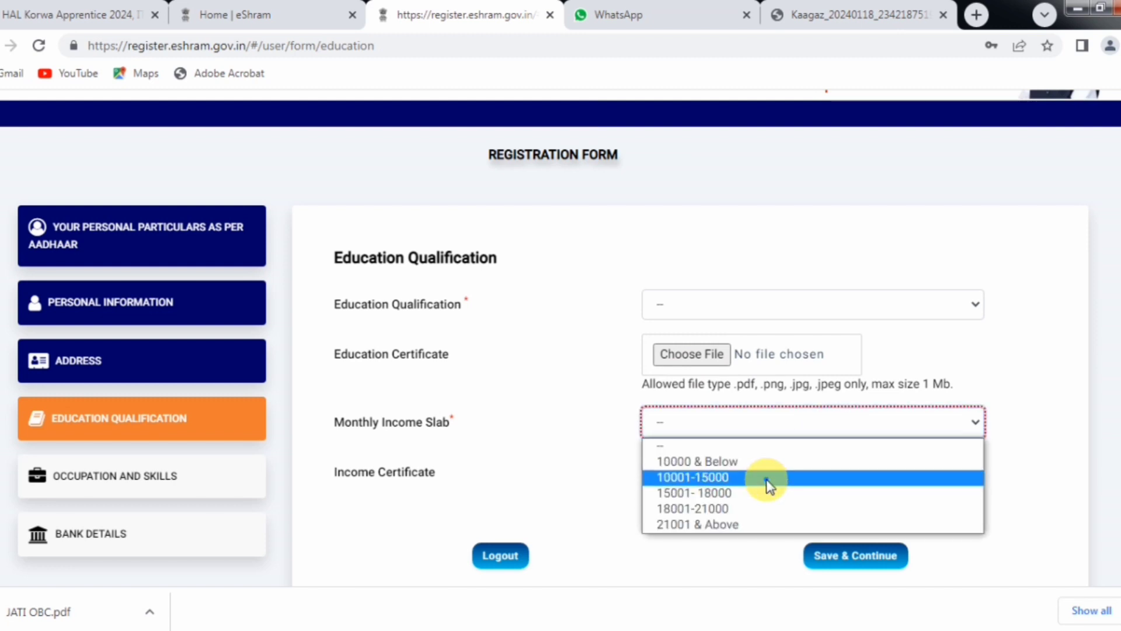
click(590, 411)
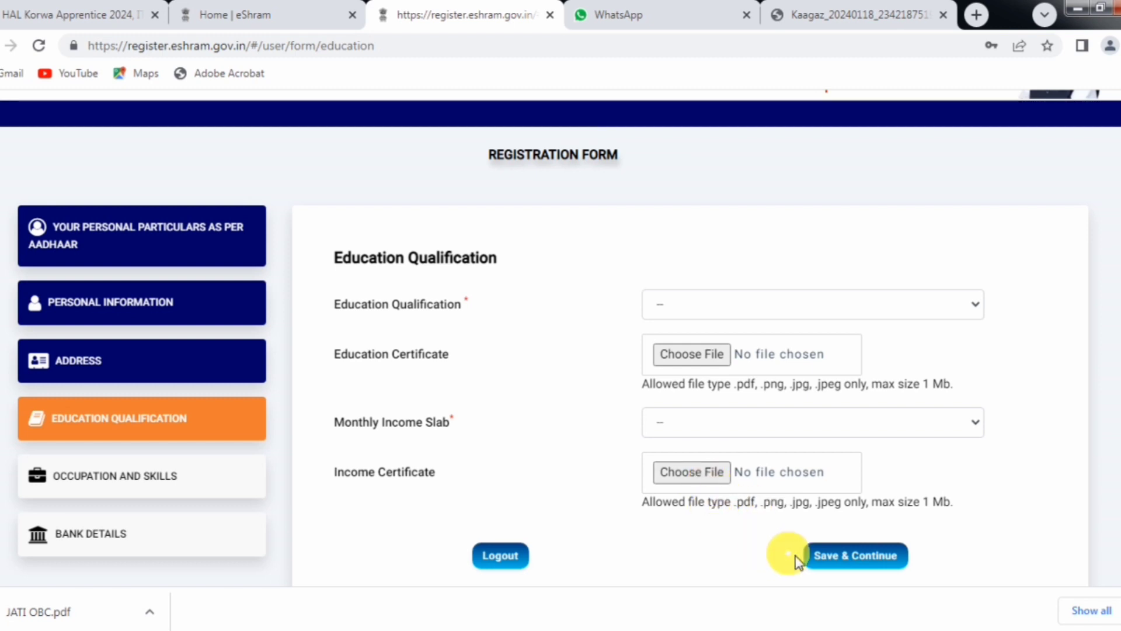
click(873, 568)
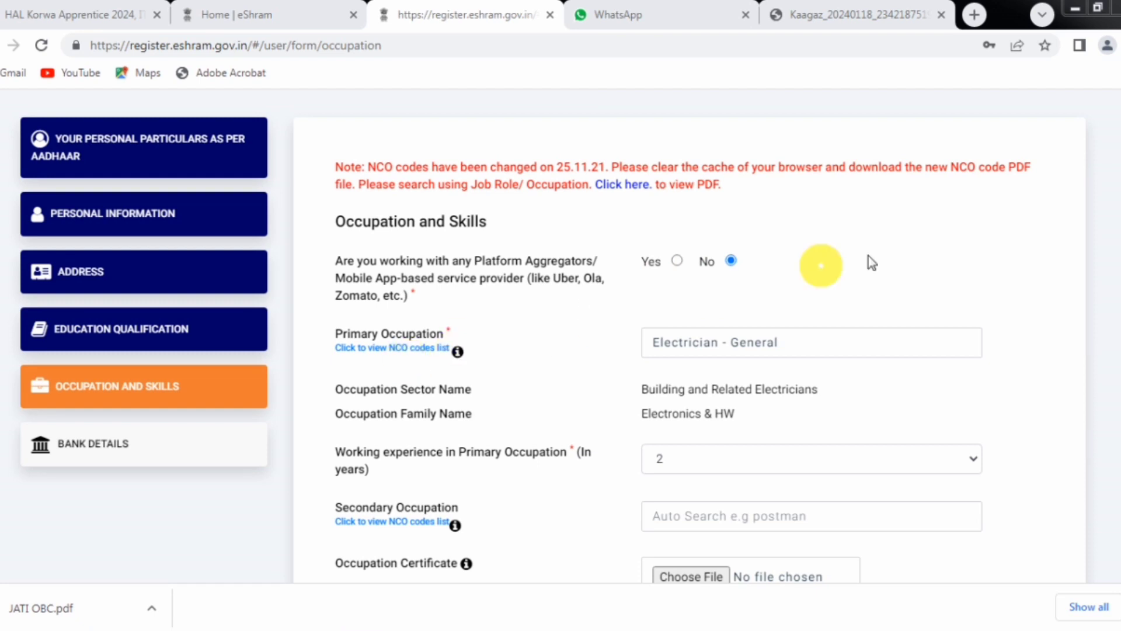
Step: Search for ELECTRICIAN and select Electrician - General as the primary occupation
scroll(432, 327, down, 3)
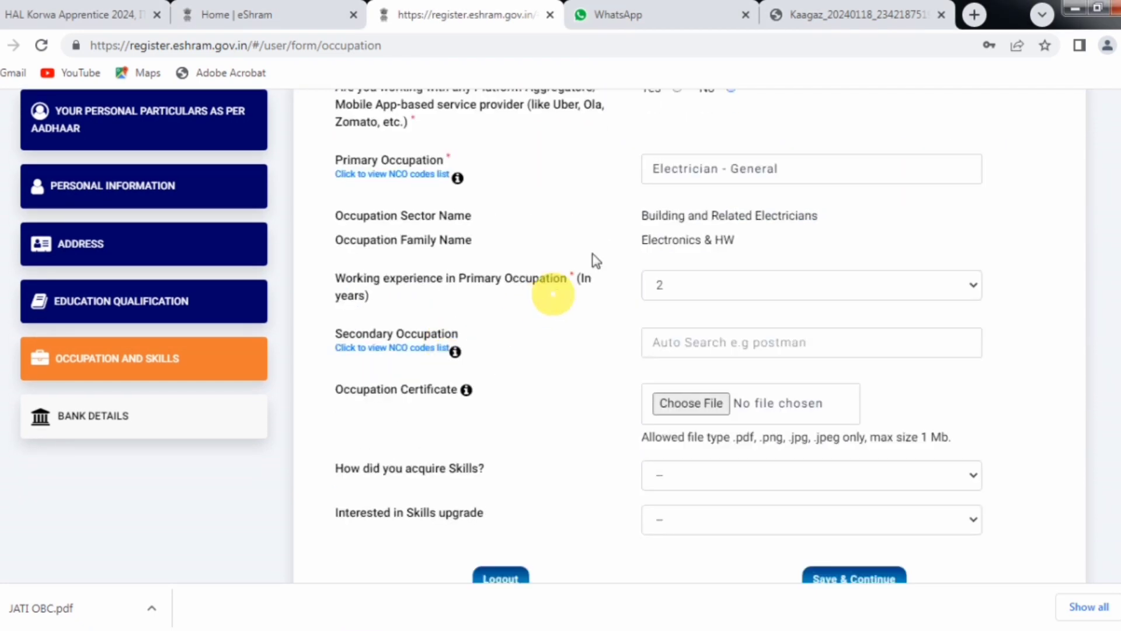
click(802, 161)
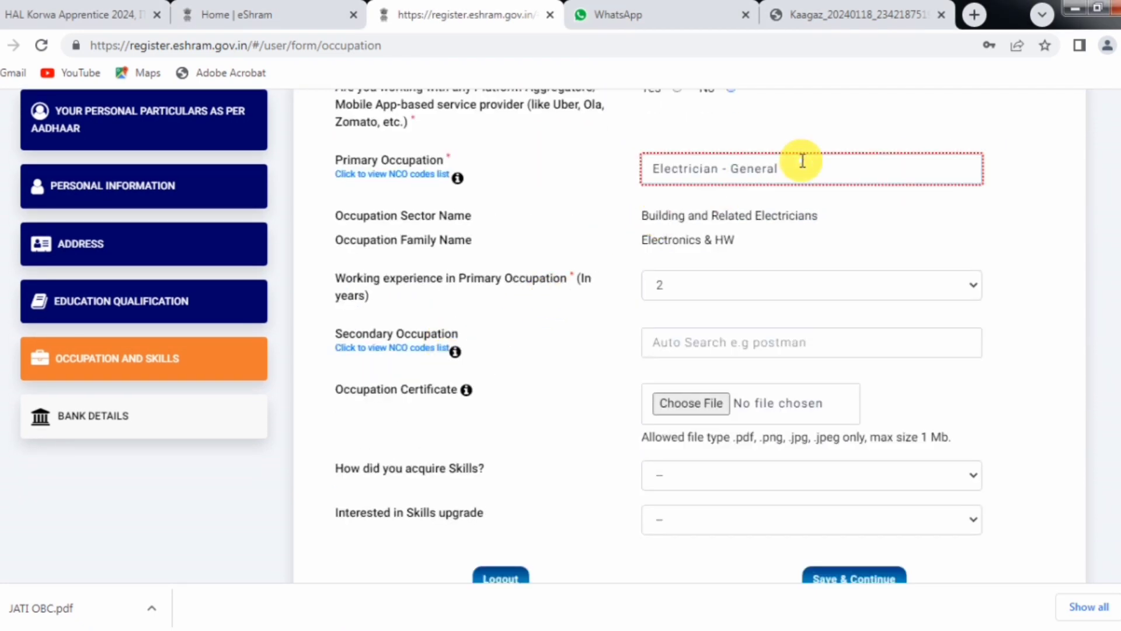
key(BackSpace)
key(BackSpace)
key(BackSpace)
key(BackSpace)
key(BackSpace)
key(BackSpace)
key(BackSpace)
key(BackSpace)
key(BackSpace)
key(BackSpace)
key(BackSpace)
key(BackSpace)
key(BackSpace)
key(BackSpace)
key(BackSpace)
key(BackSpace)
key(BackSpace)
key(BackSpace)
key(BackSpace)
key(BackSpace)
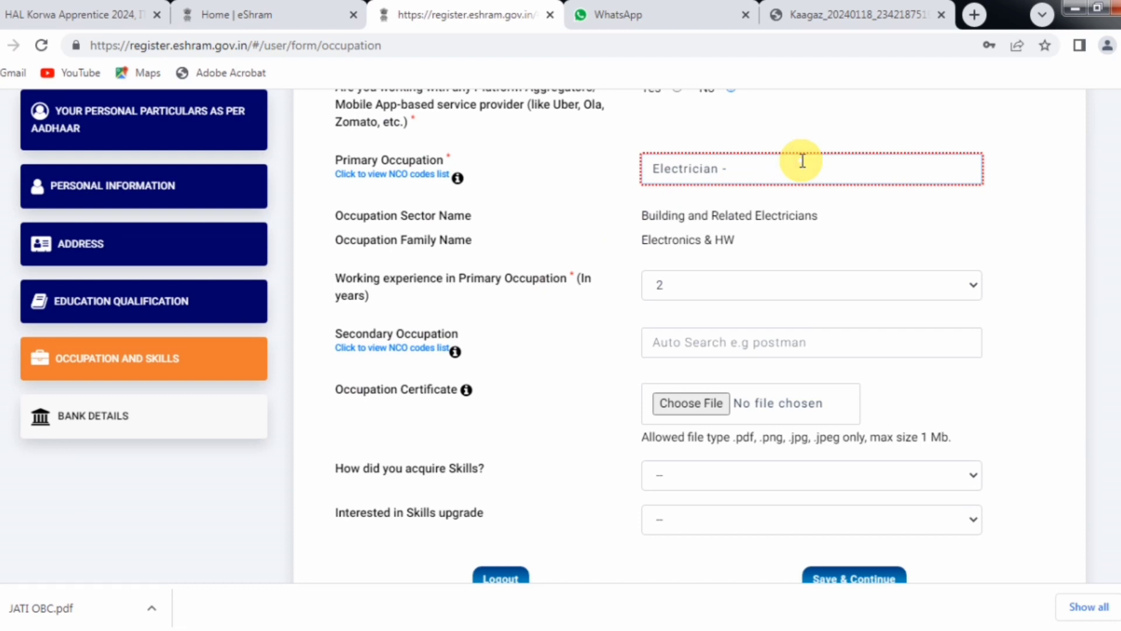
text(ELE)
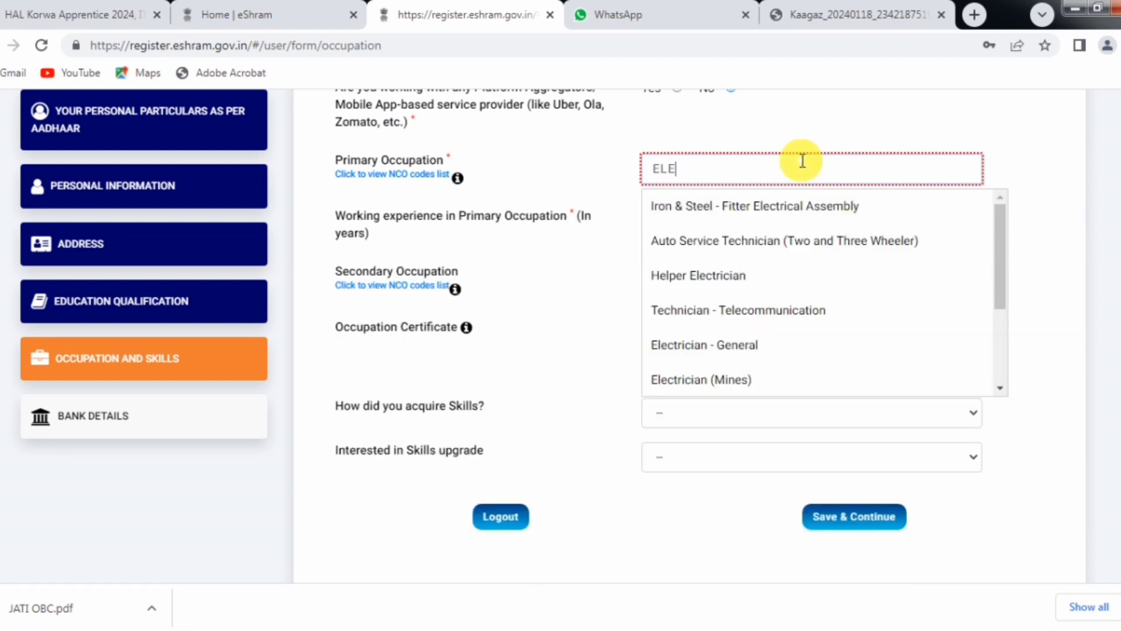
text(CTRI)
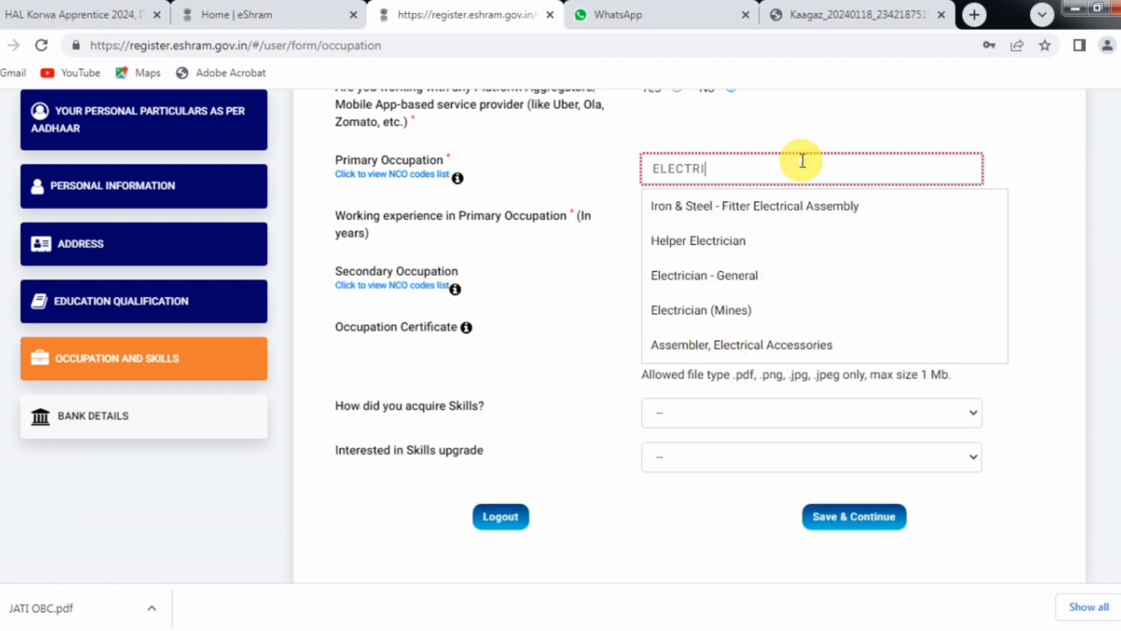
text(CIAN)
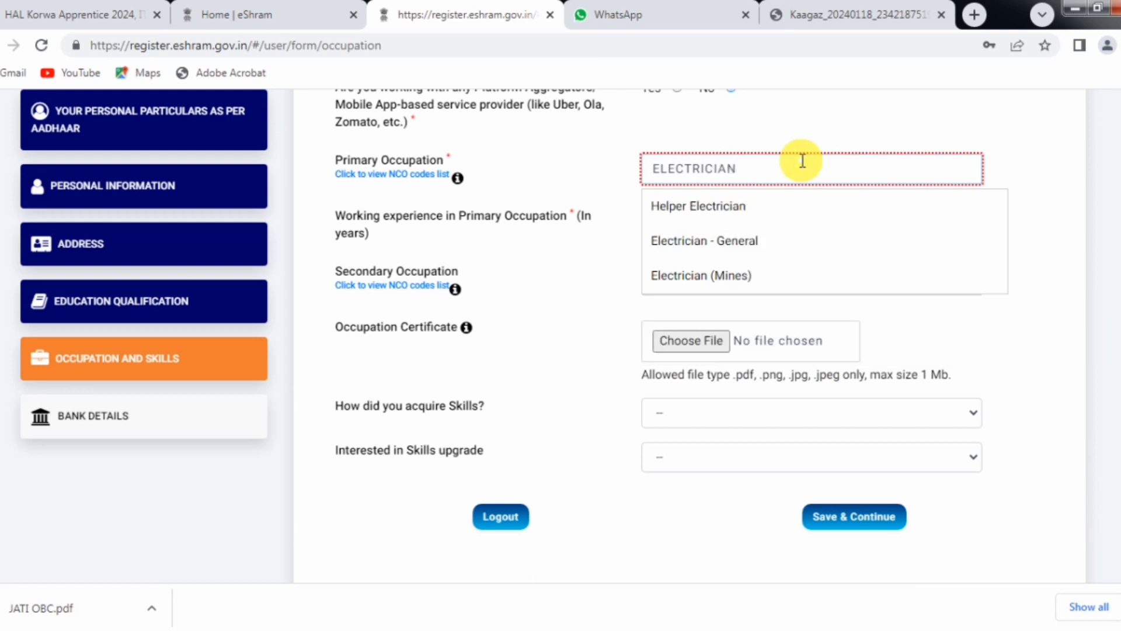
click(738, 242)
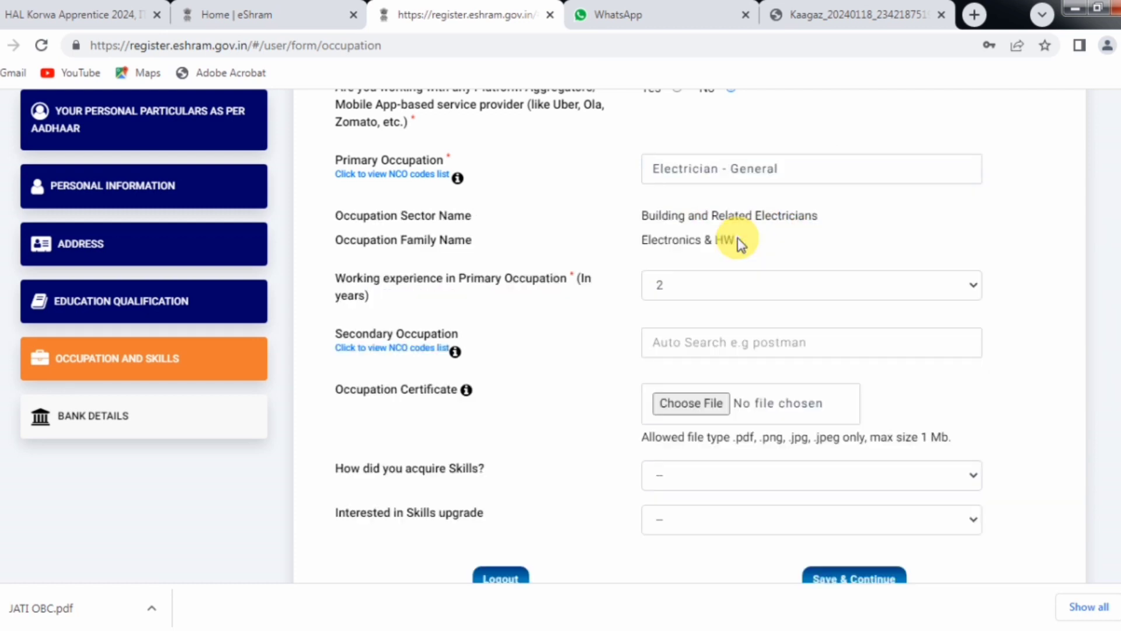
Step: Review the working experience options and the secondary occupation field
scroll(738, 242, up, 2)
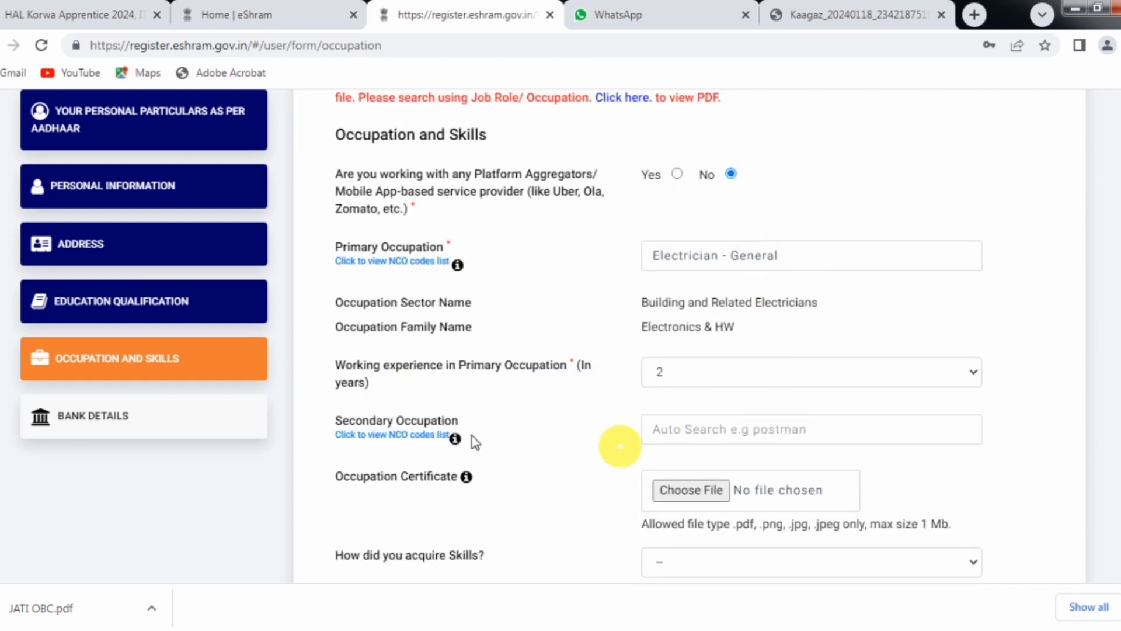
click(878, 372)
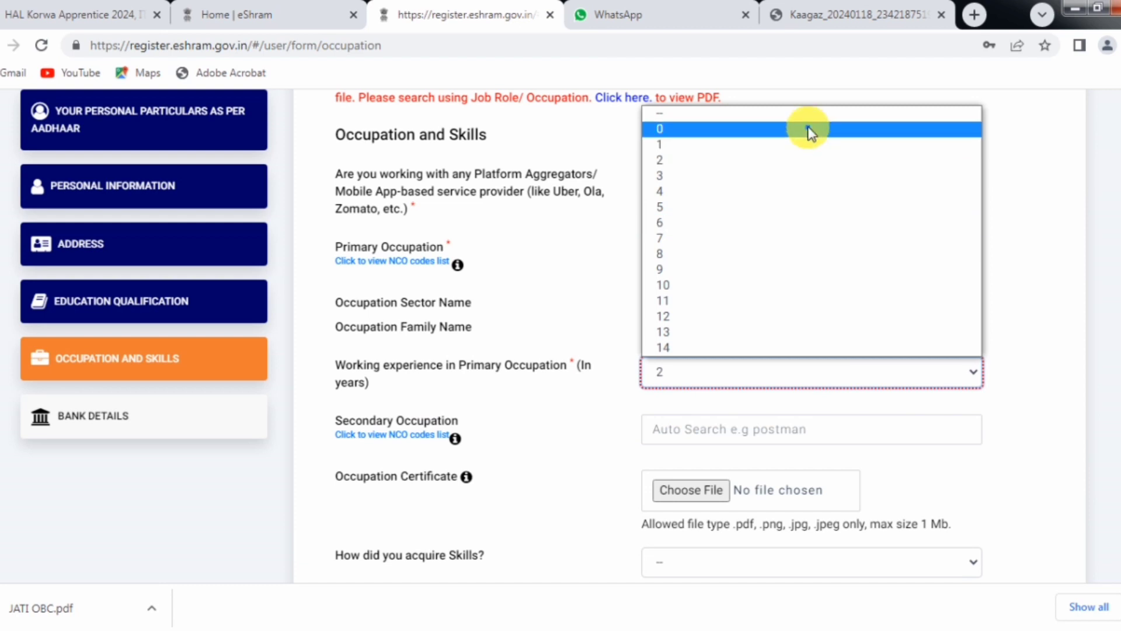
click(807, 160)
scroll(762, 452, down, 1)
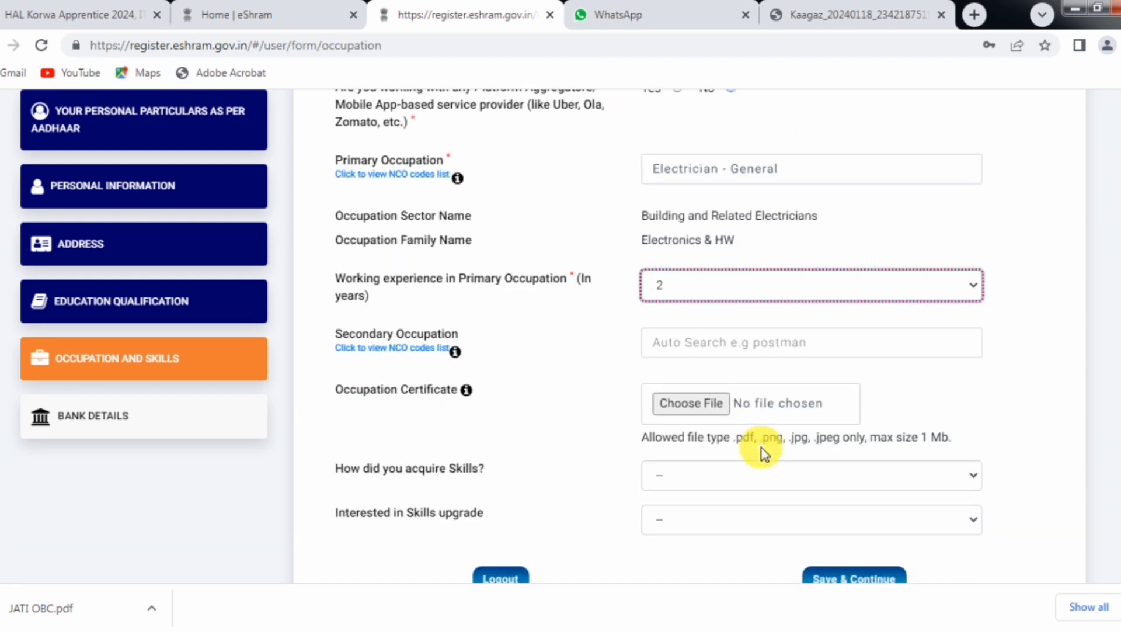
click(746, 333)
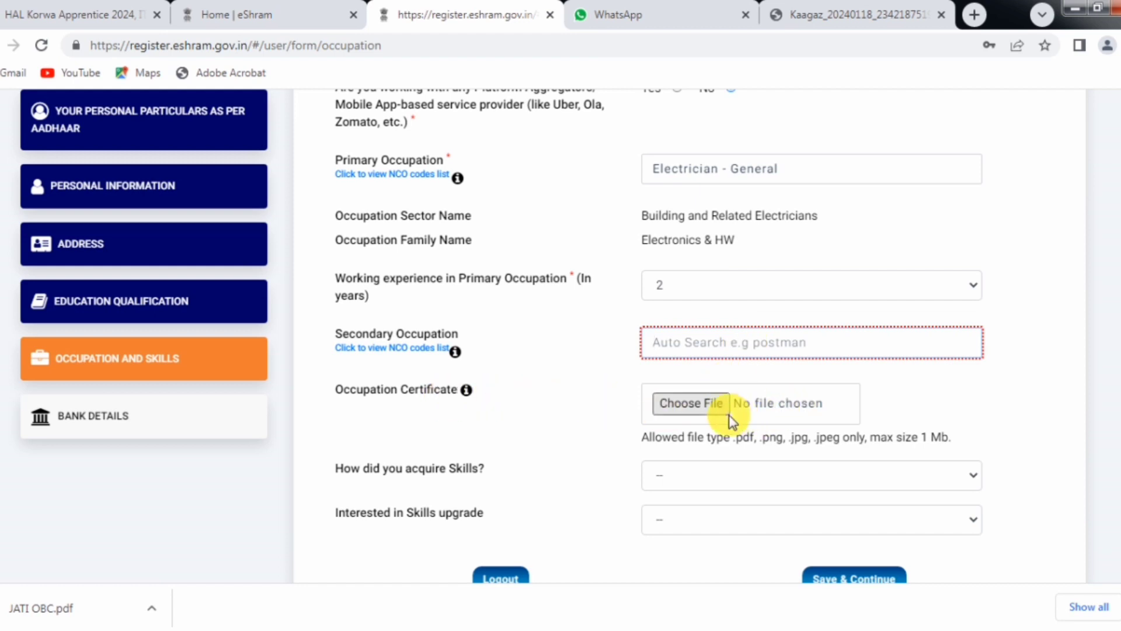
scroll(729, 415, down, 3)
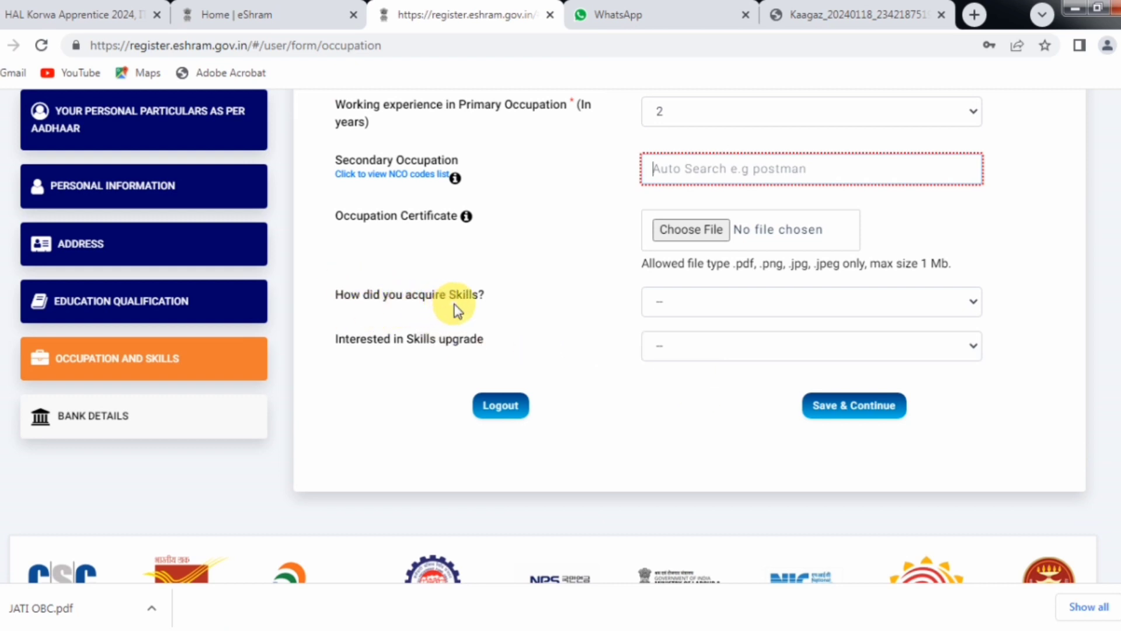
Step: Set how skills were acquired to Received formal vocational / technical training
click(752, 312)
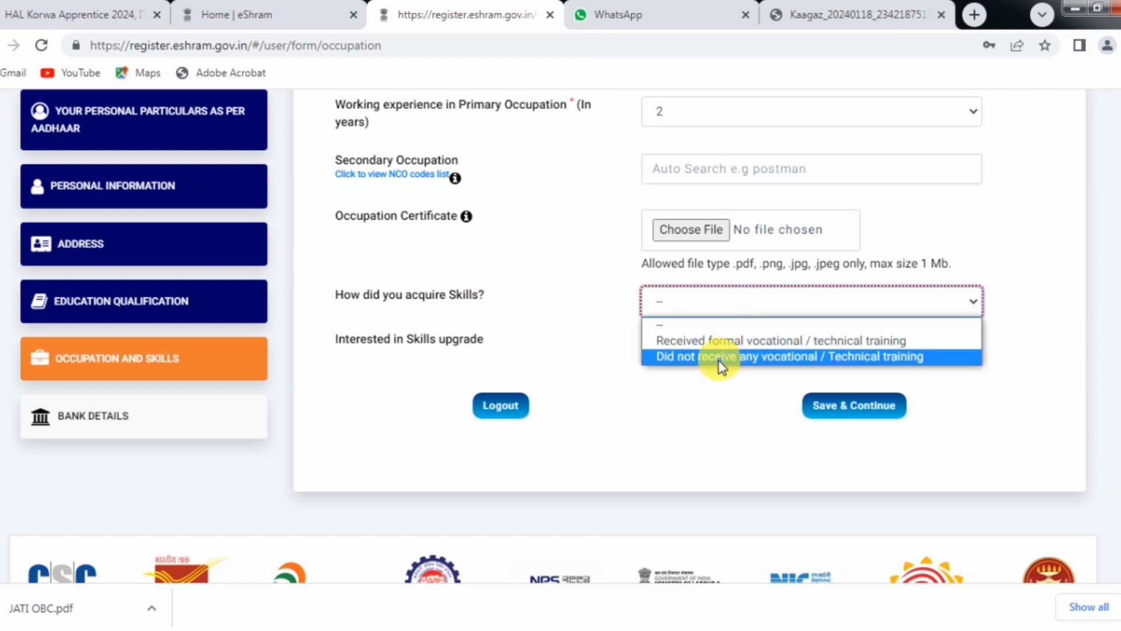
click(852, 341)
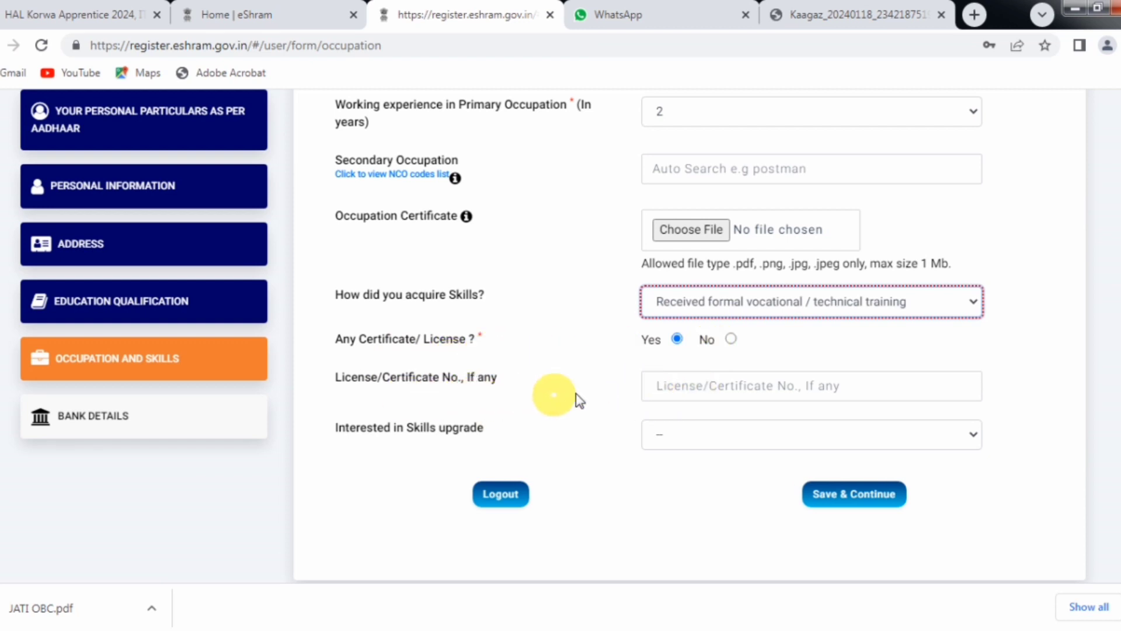
click(713, 386)
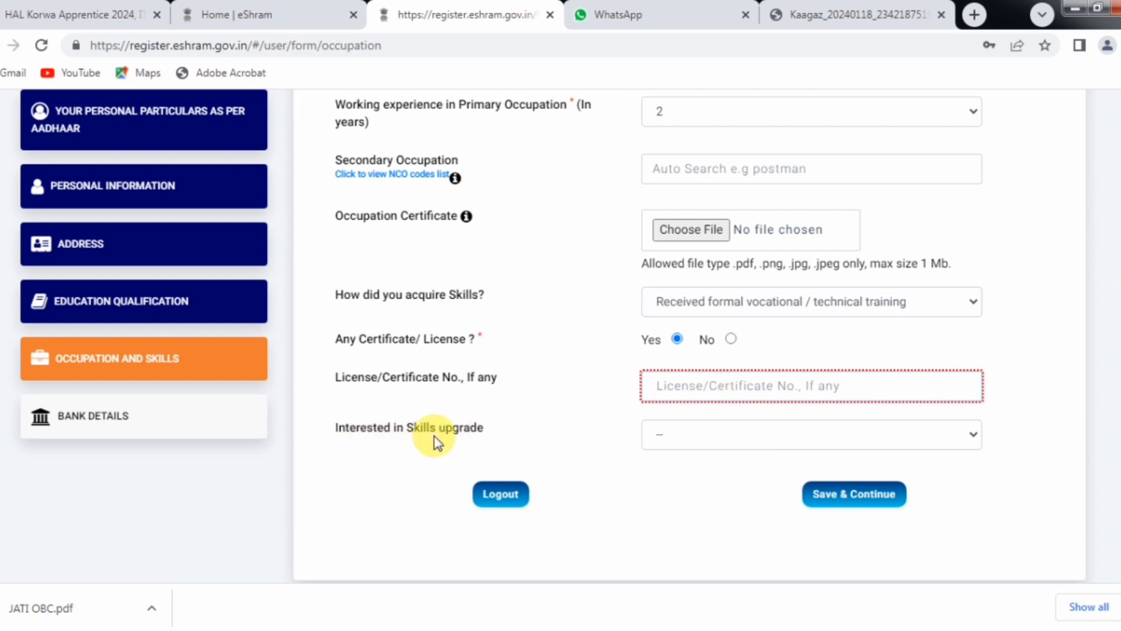
Step: Set skills upgrade interest to To receive formal vocational training and save the occupation section
click(881, 438)
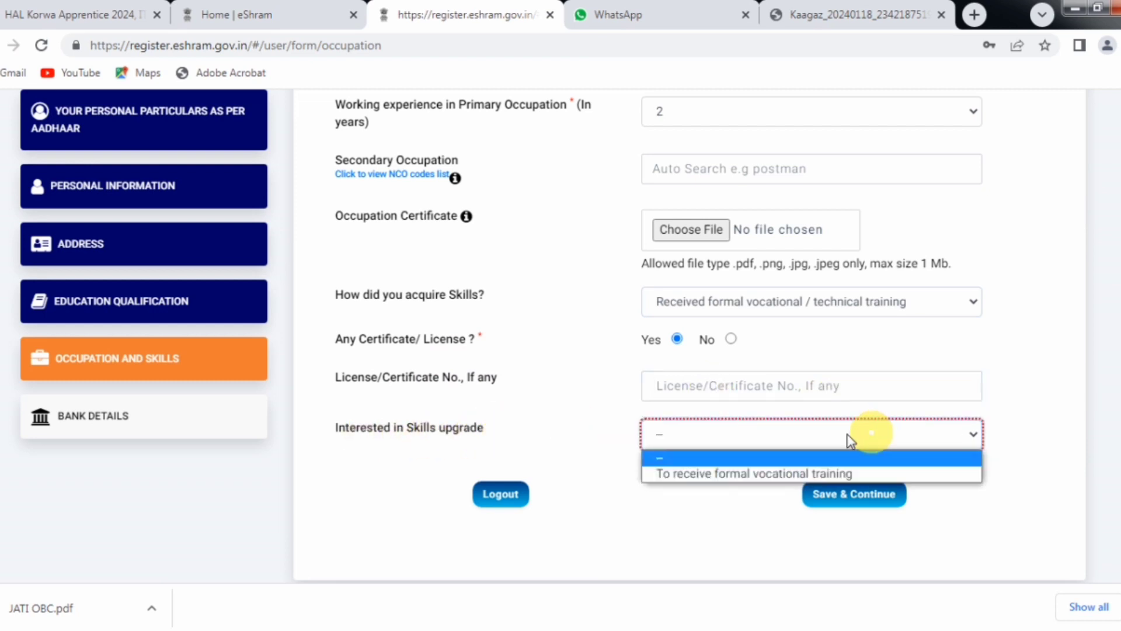
click(782, 474)
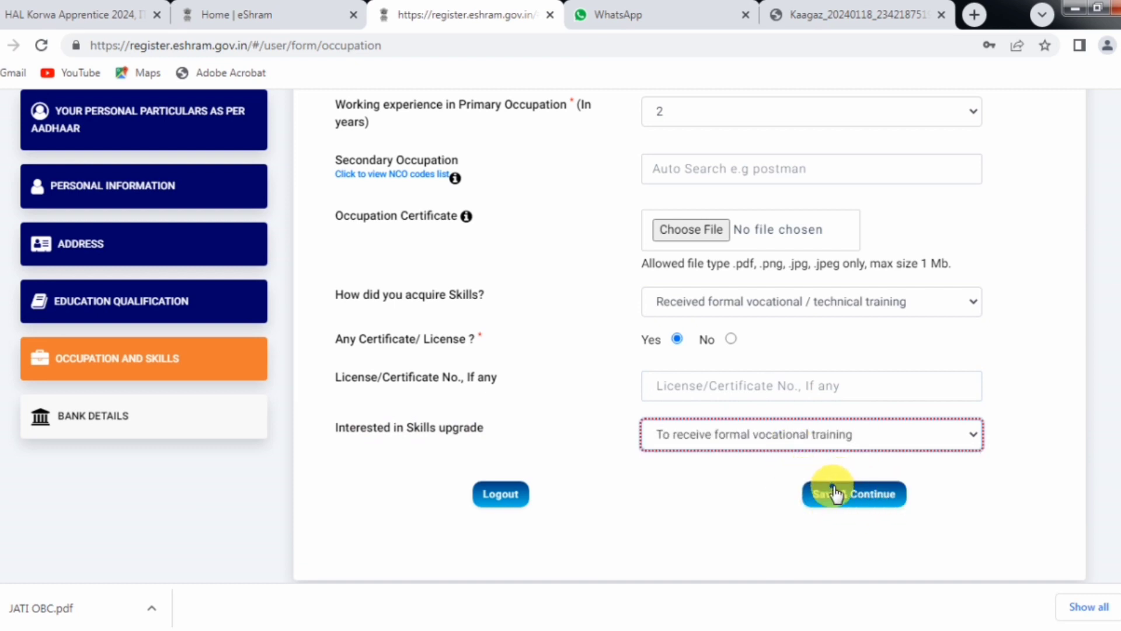
click(858, 495)
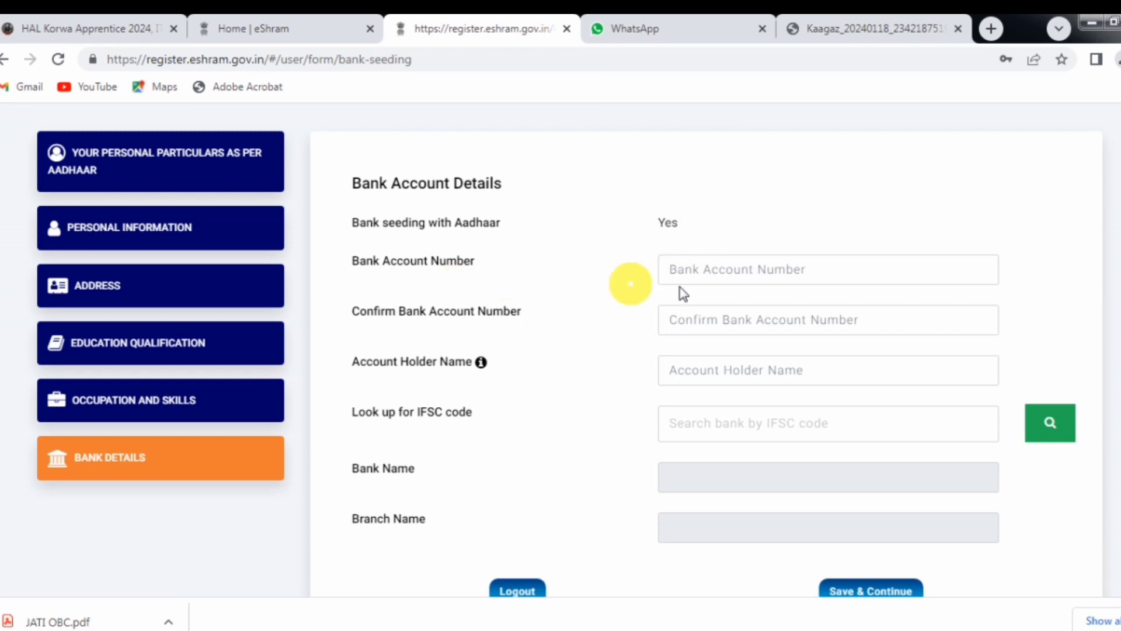
Step: Go through the bank account detail fields and save the bank section to continue
click(752, 270)
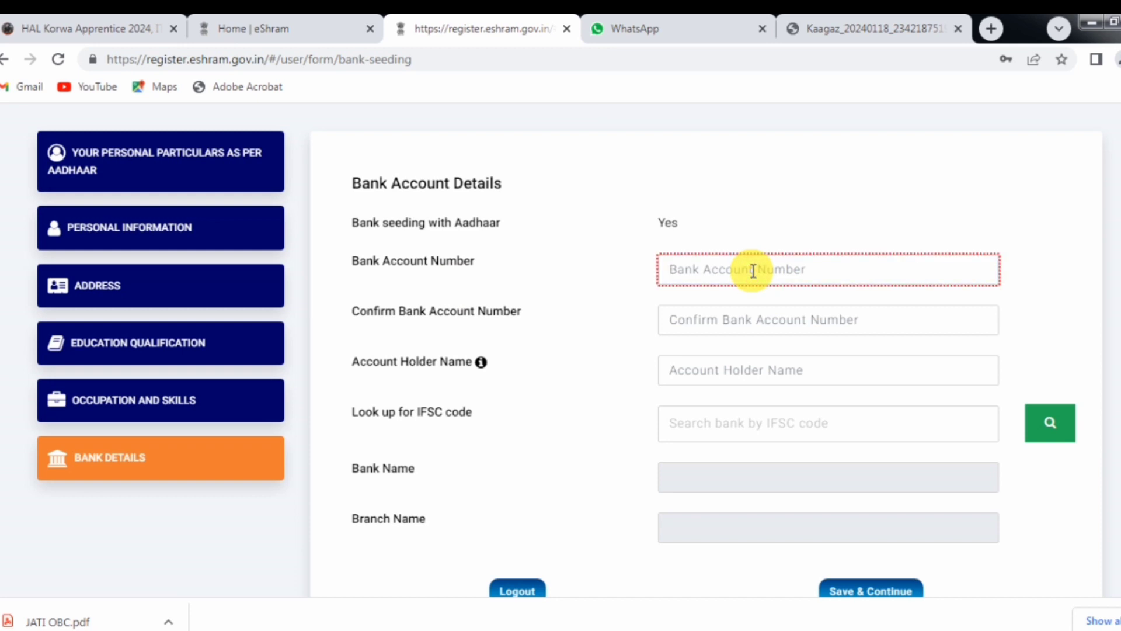
click(750, 325)
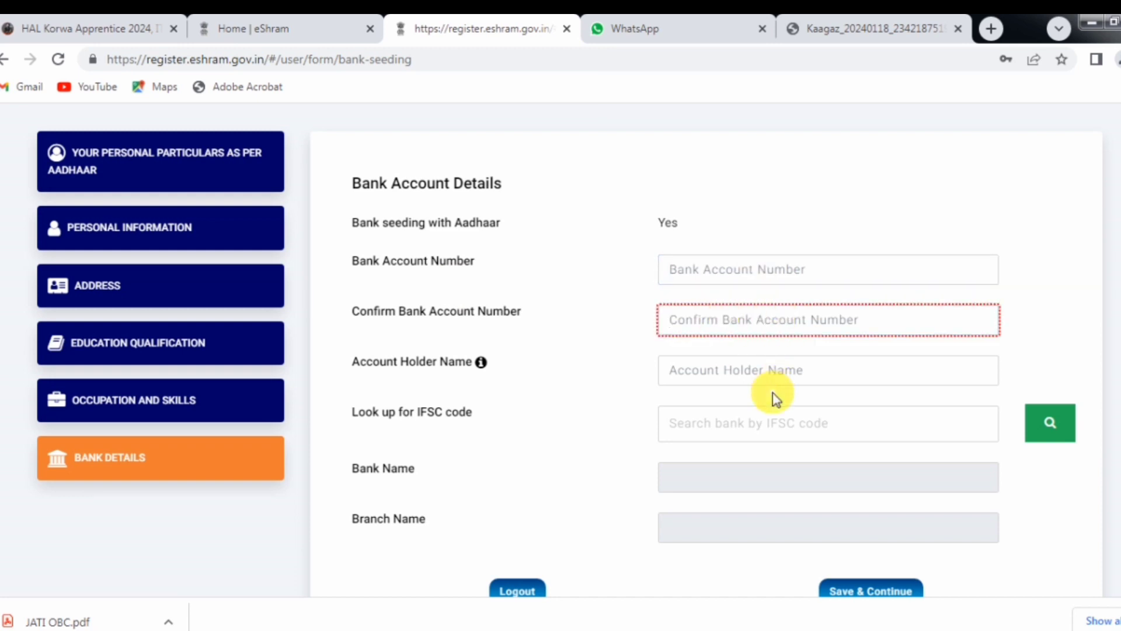
click(762, 372)
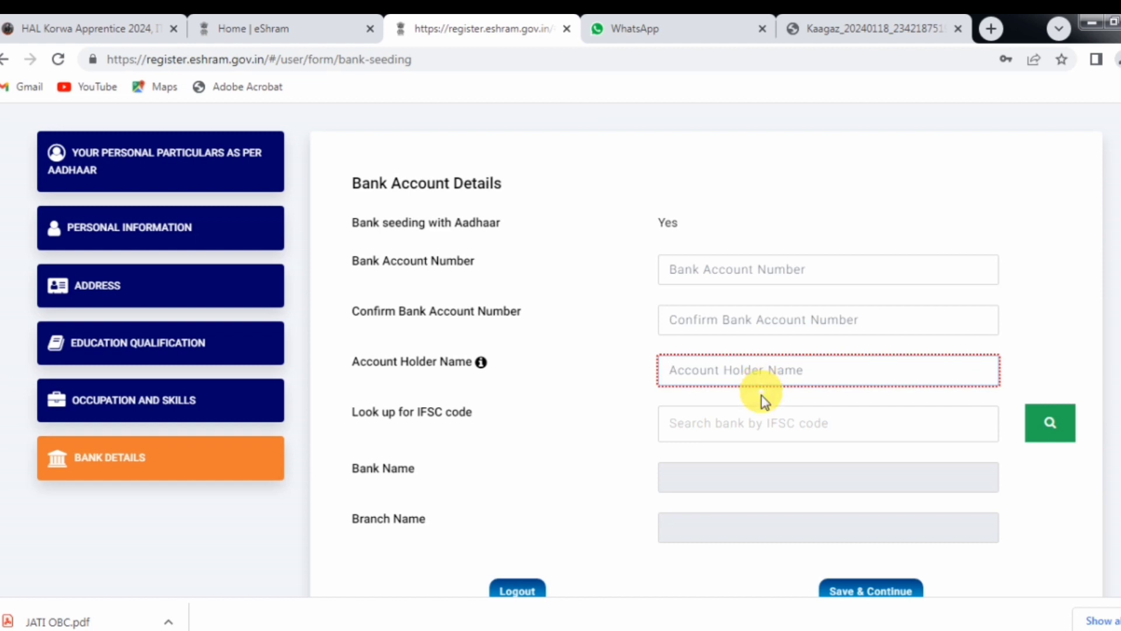
click(759, 420)
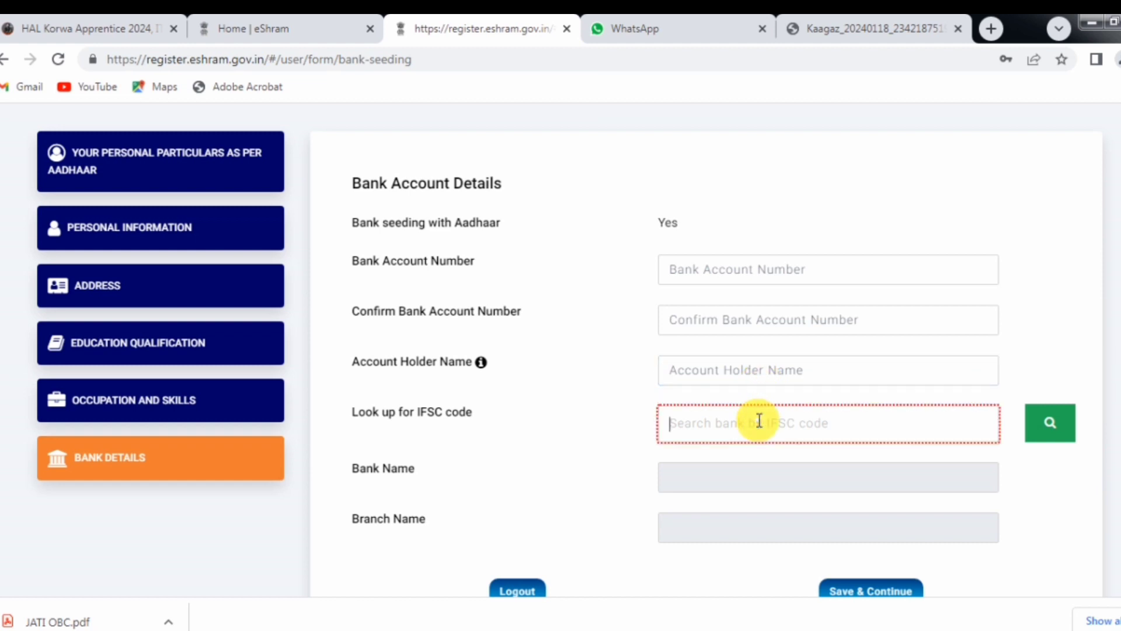
scroll(759, 420, down, 1)
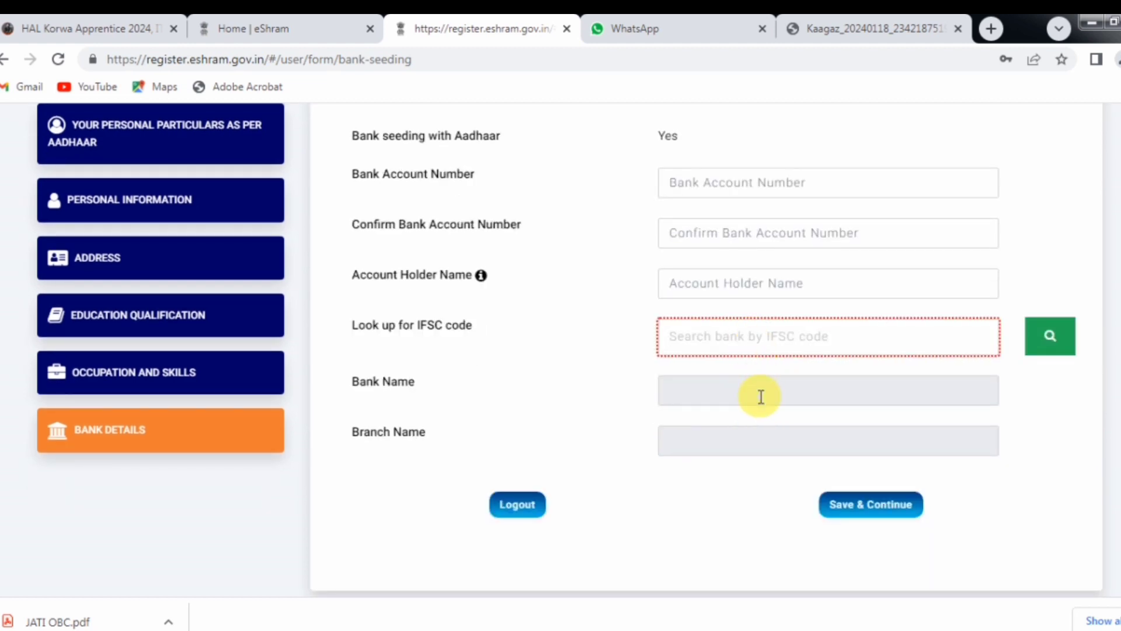
click(761, 396)
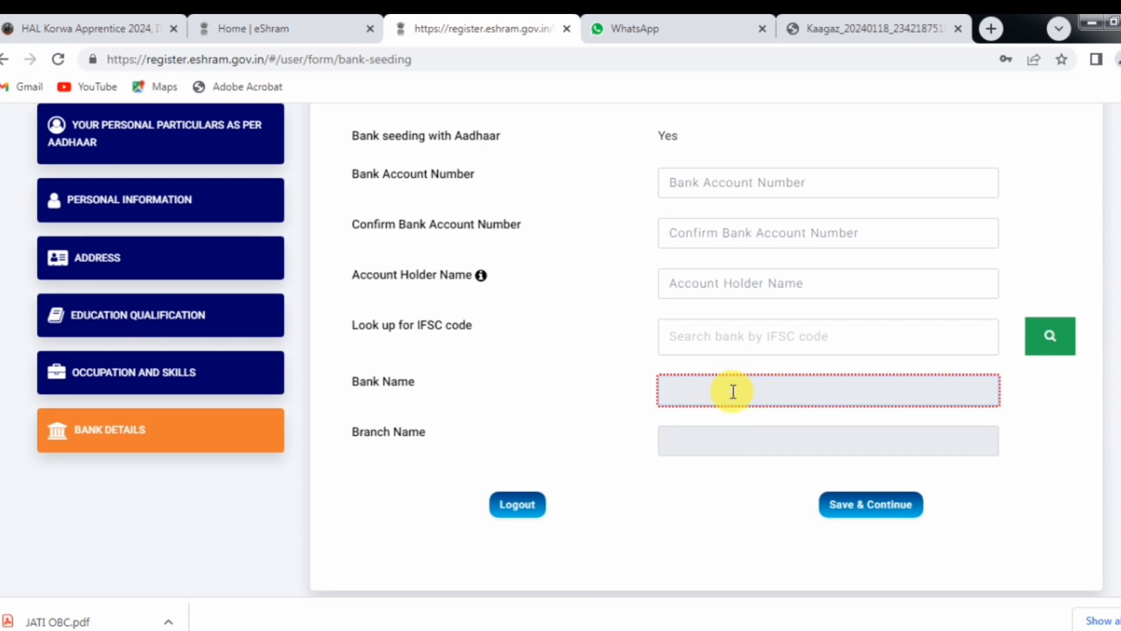
click(734, 439)
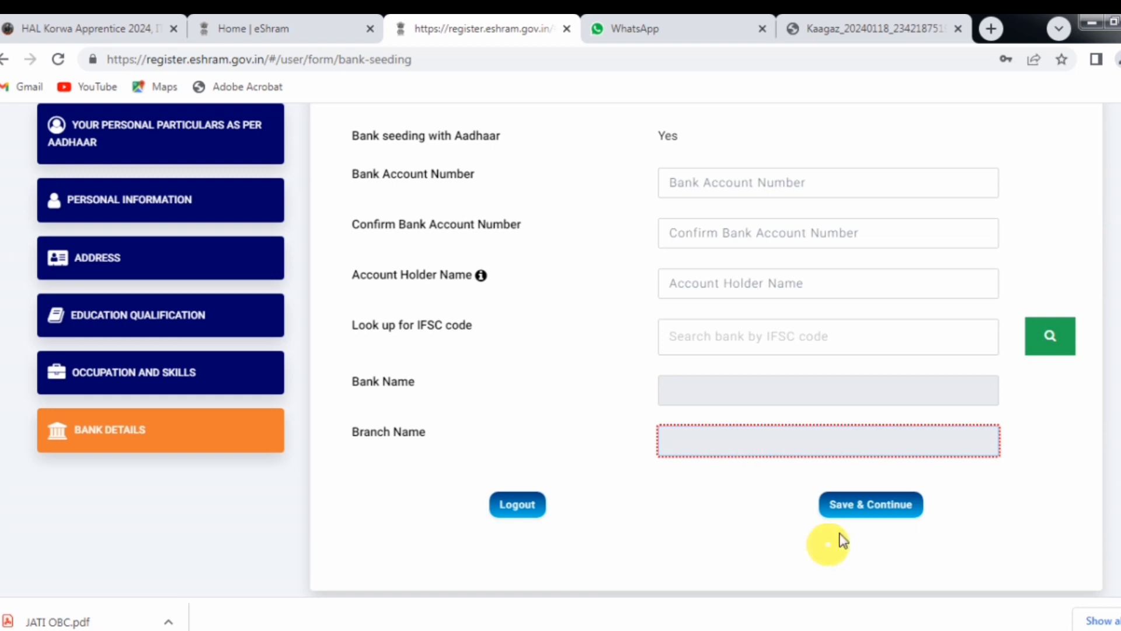
click(886, 512)
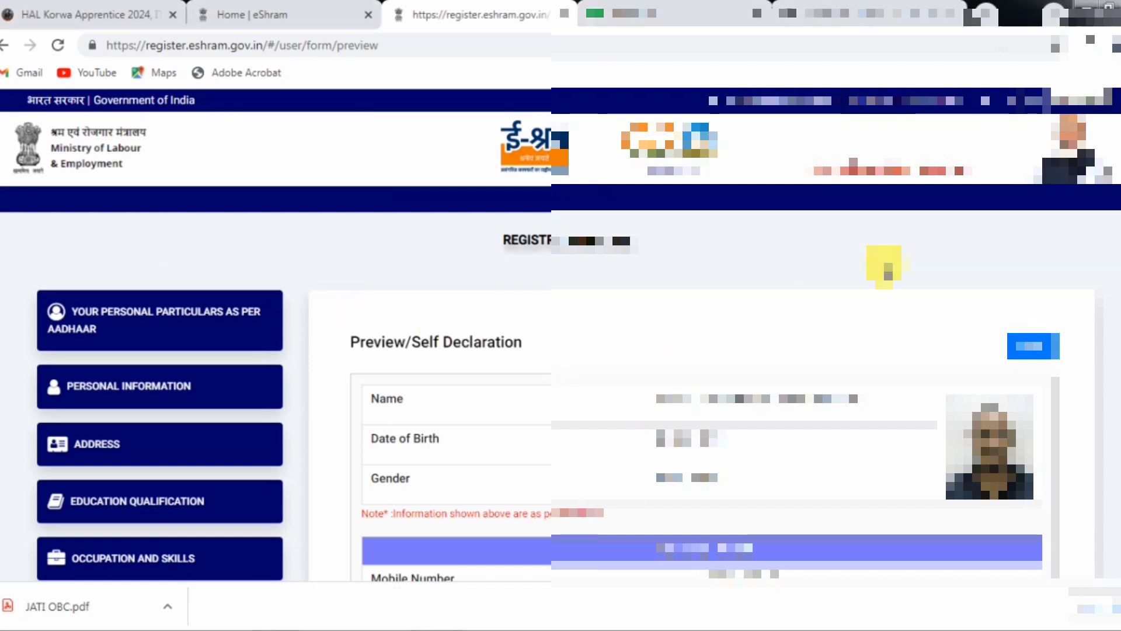
Step: Review the registration preview of all entered details
scroll(898, 416, down, 2)
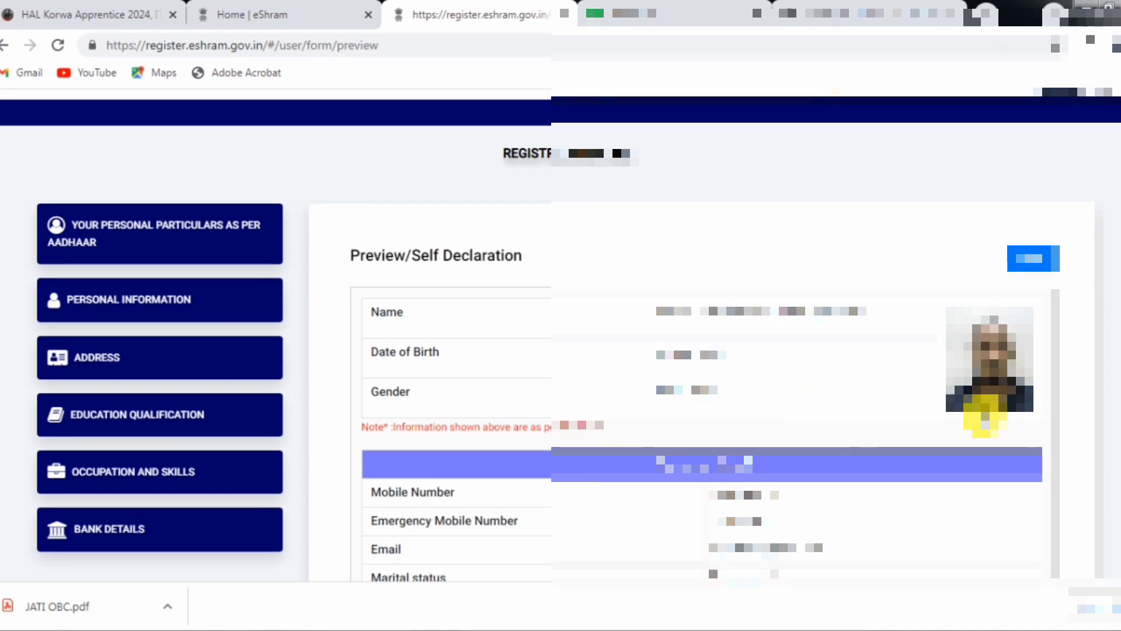
scroll(981, 408, down, 4)
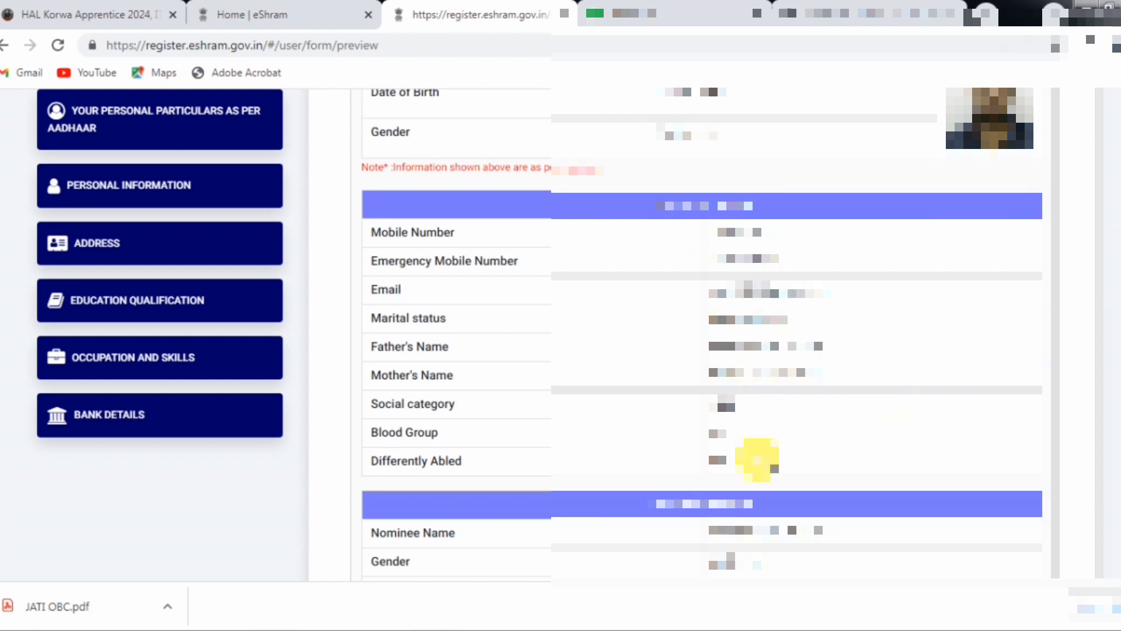
scroll(771, 453, down, 3)
scroll(769, 450, down, 3)
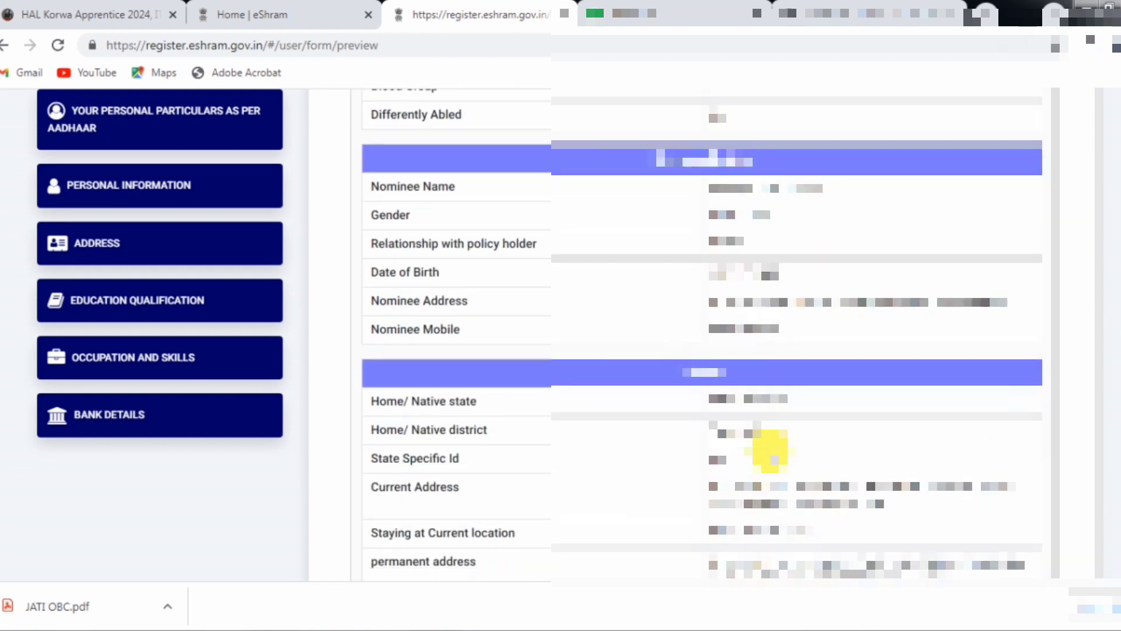
scroll(766, 416, down, 7)
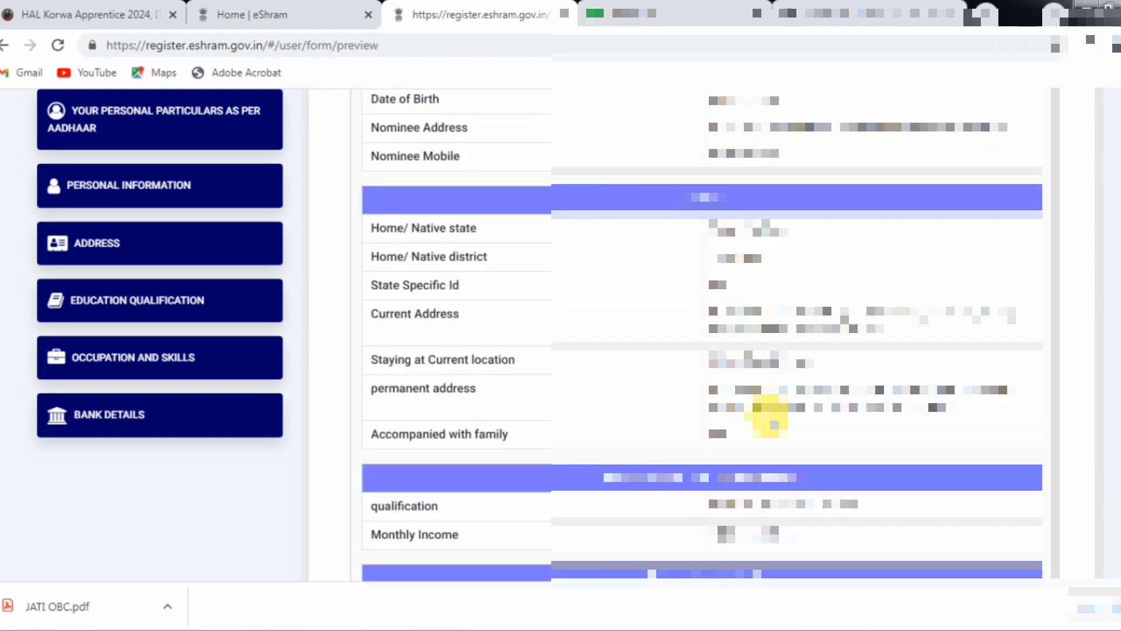
scroll(766, 417, down, 2)
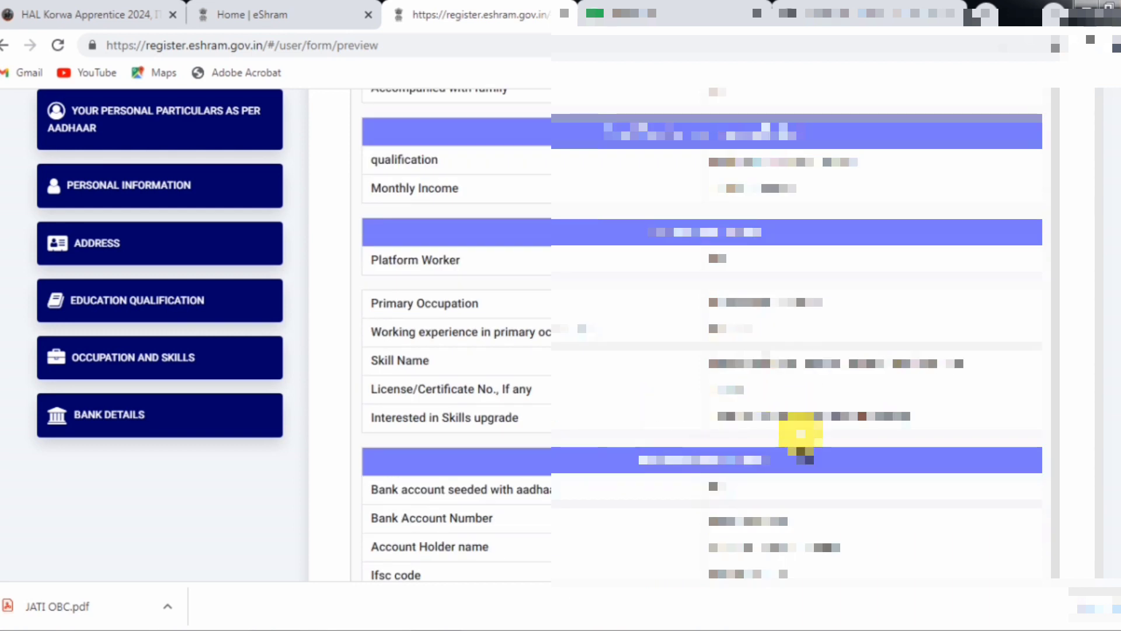
scroll(803, 464, down, 4)
scroll(803, 467, down, 6)
scroll(800, 458, up, 1)
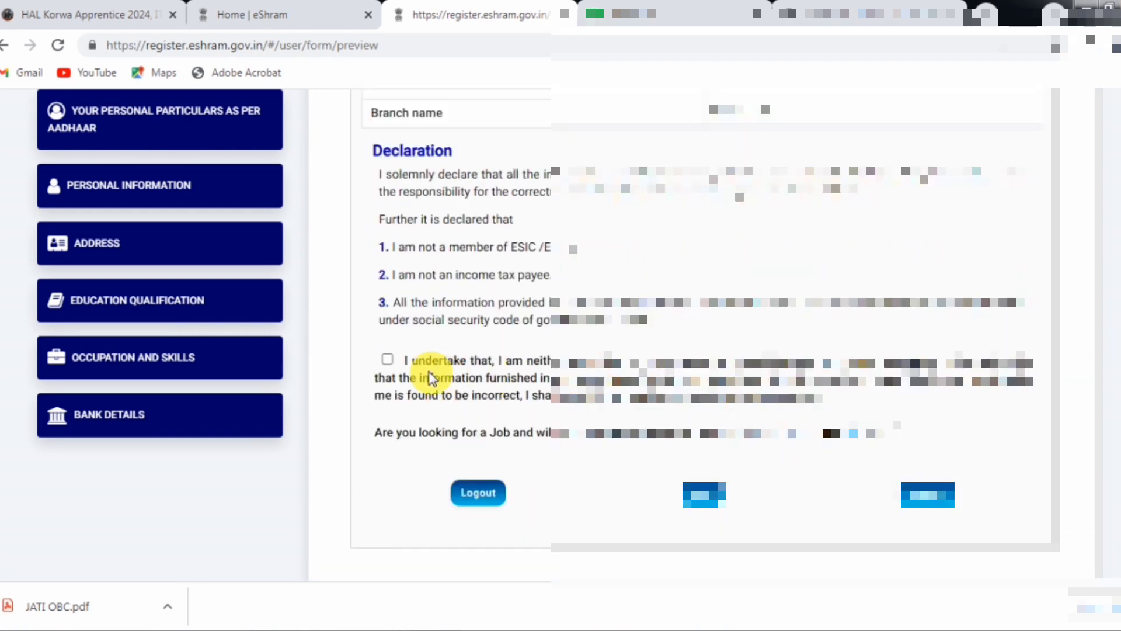
Step: Accept the self declaration, answer the job-seeking question and submit the registration
click(390, 362)
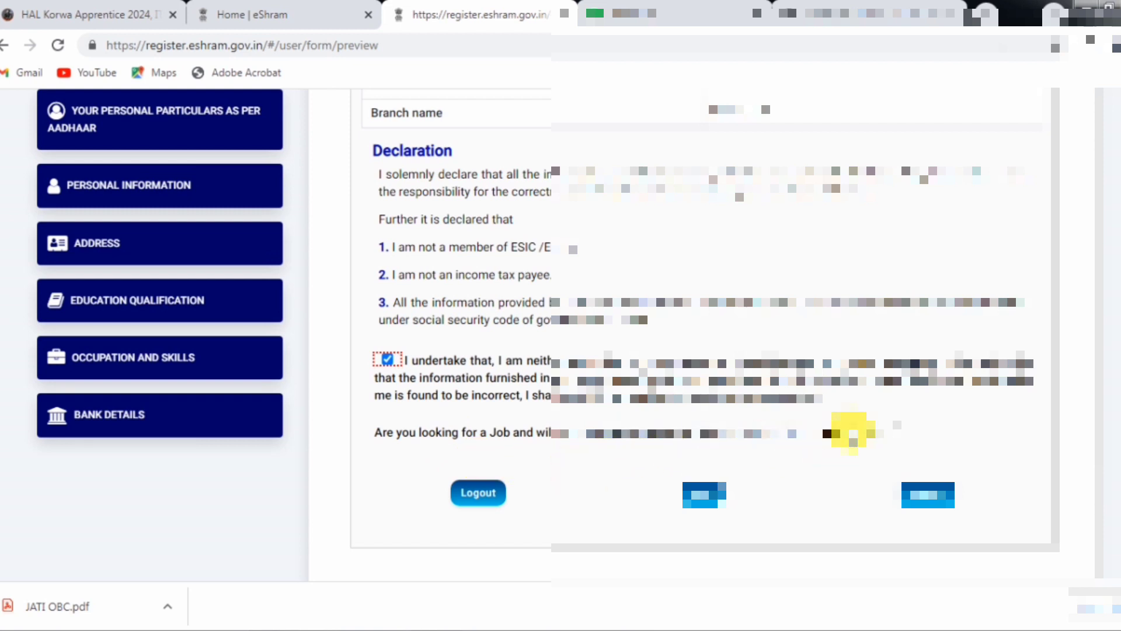
click(853, 432)
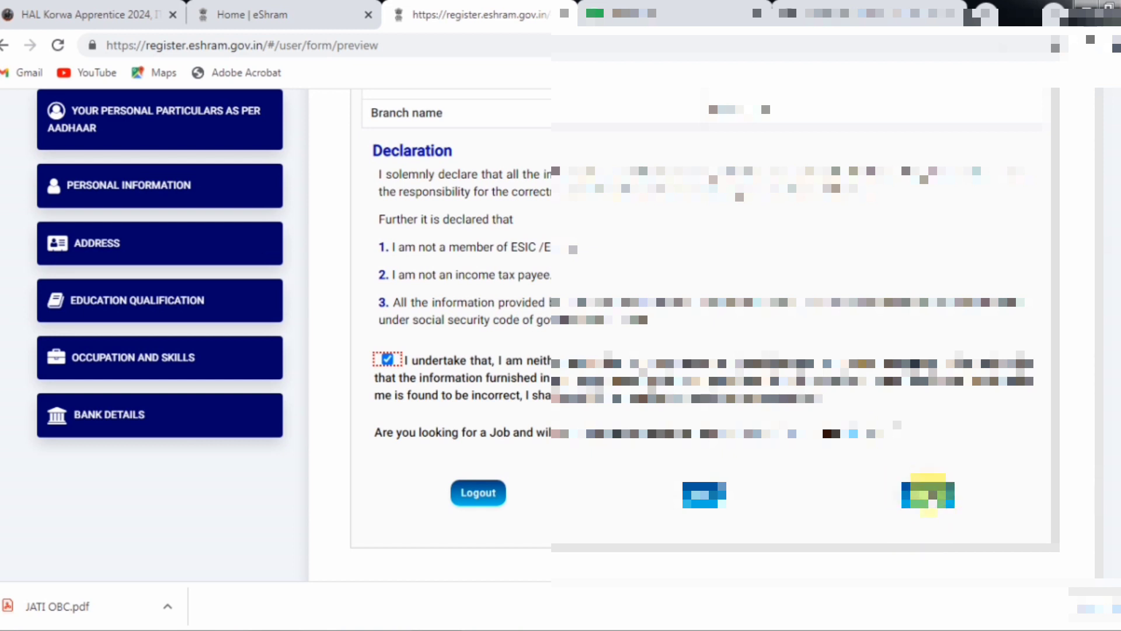
click(931, 493)
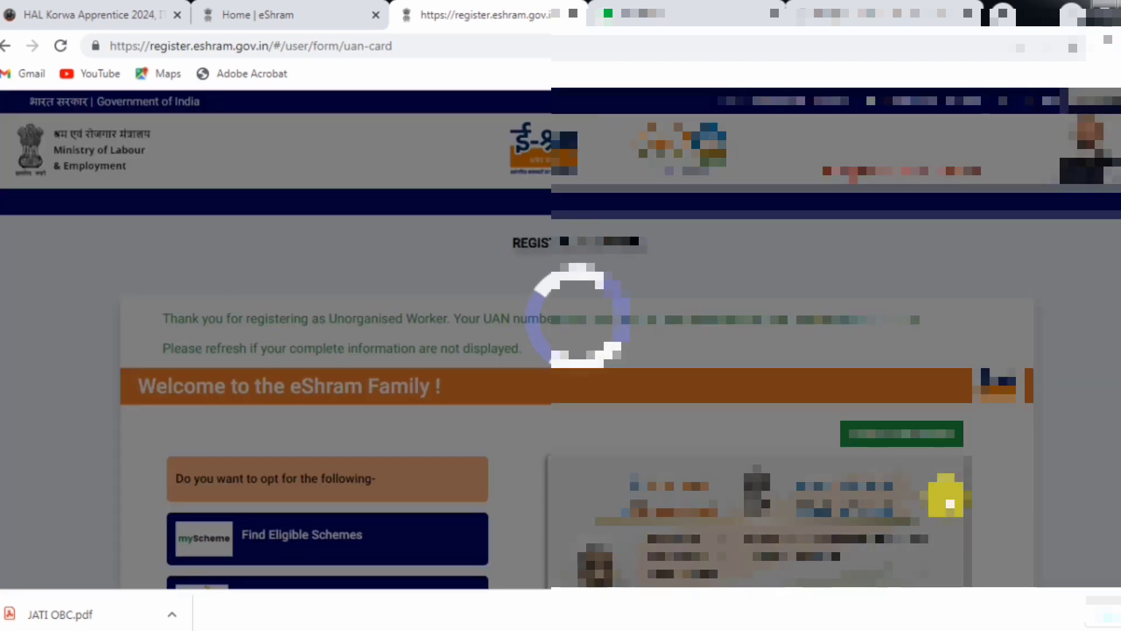
scroll(933, 476, down, 1)
scroll(933, 476, down, 5)
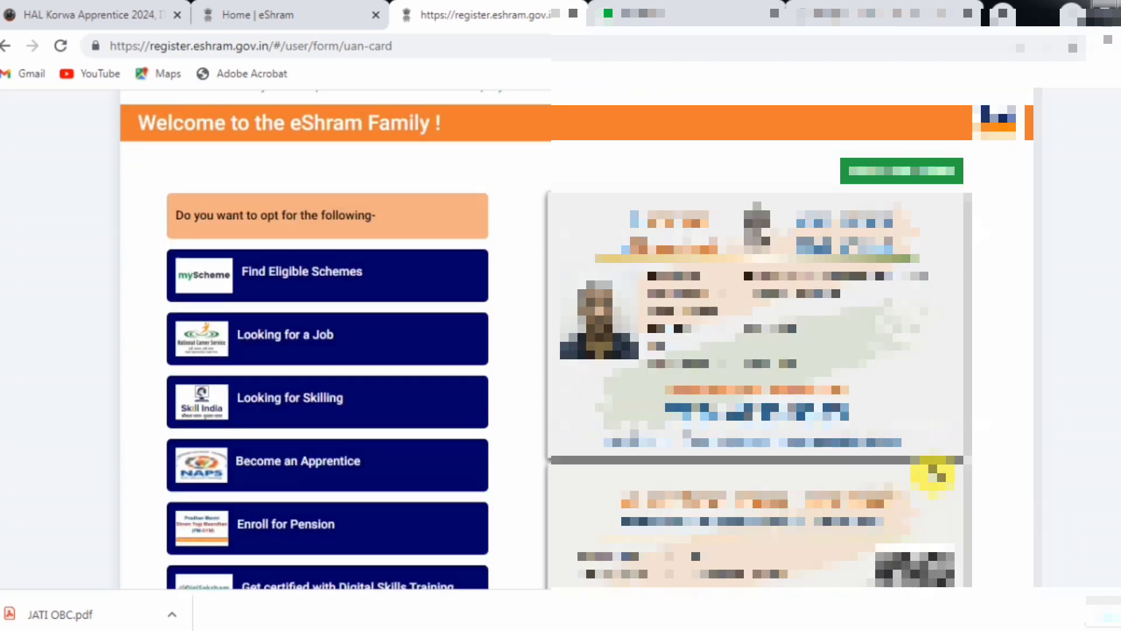